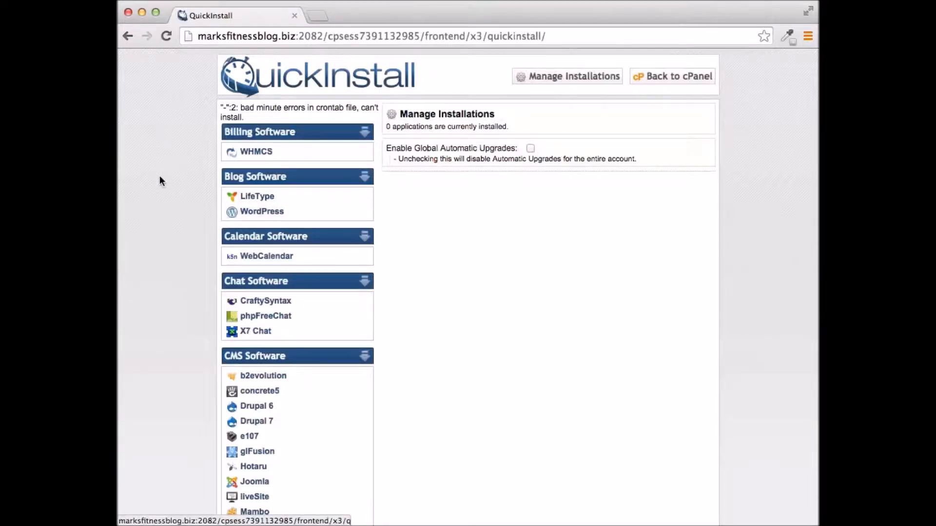
Open the WordPress installer page (version 4.0.1) from QuickInstall's Blog Software list
left_click(262, 212)
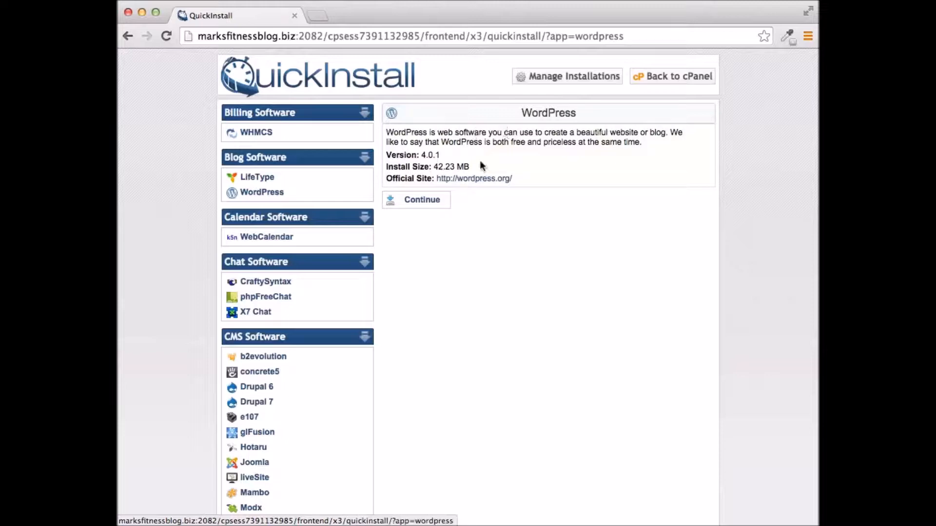
Open the install form, fill in the admin e-mail and set the blog title 'Marks Fitness Blog'
left_click(428, 203)
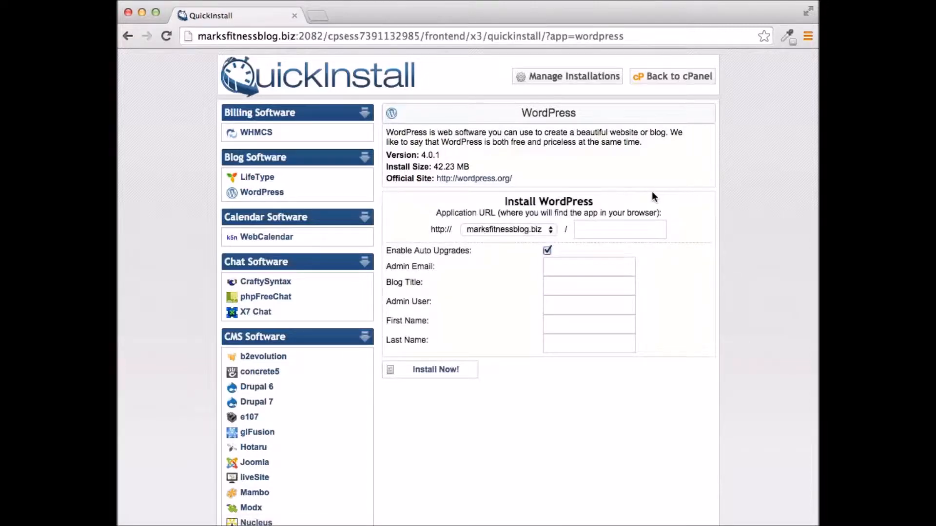
scroll(653, 196, "down", 4)
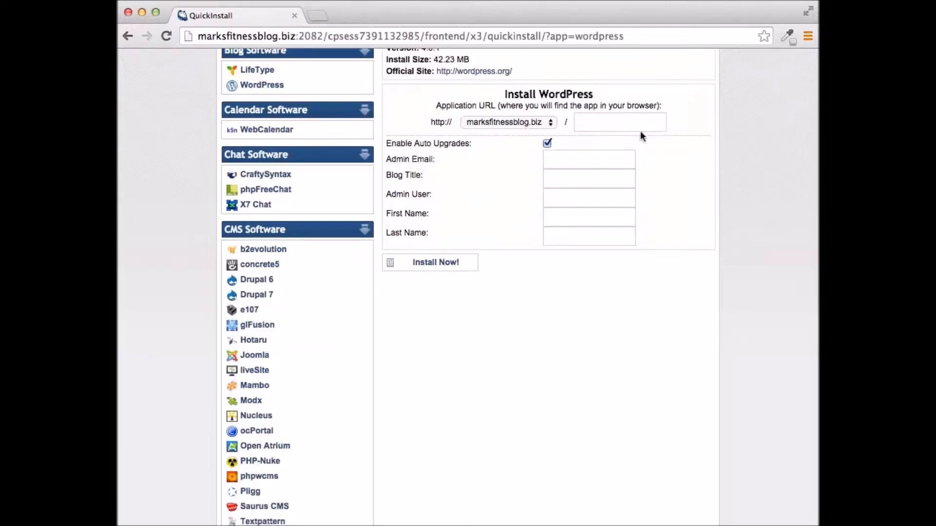
left_click(597, 122)
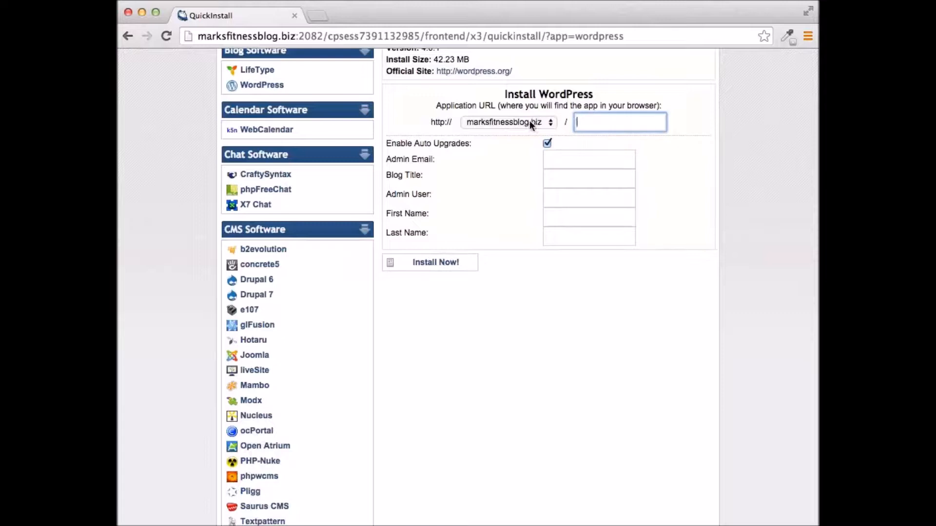
left_click(574, 164)
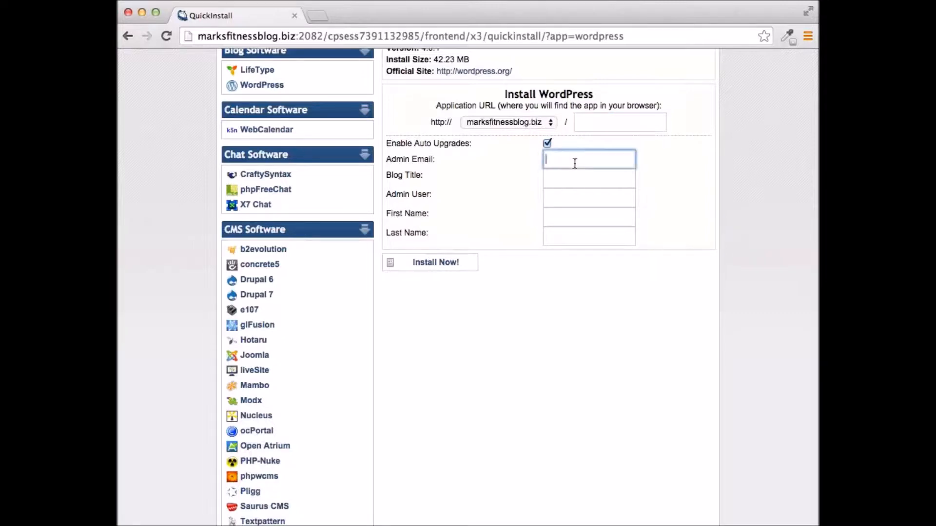
type("mark")
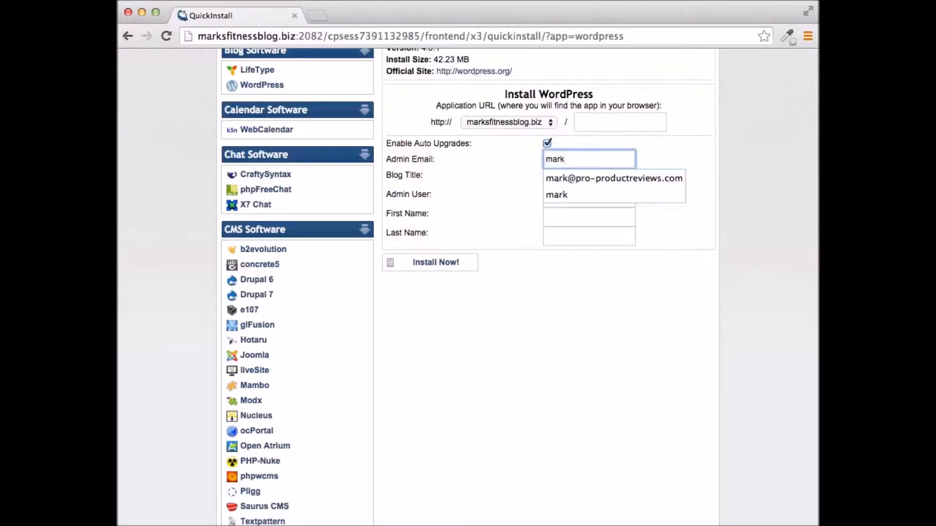
left_click(606, 178)
left_click(584, 179)
type("M")
key("BackSpace")
type("Marks Fitness Blog")
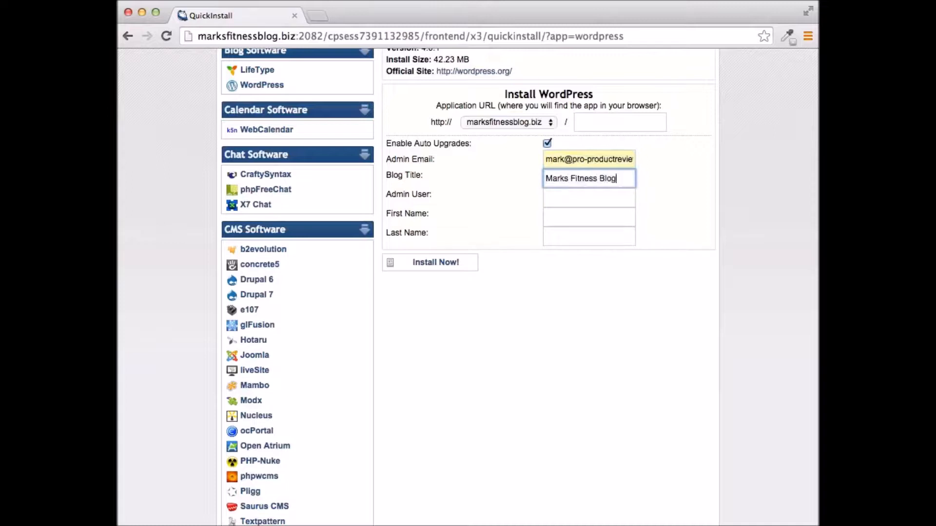
Enter the admin username and the owner's first and last name, then start the install
left_click(600, 201)
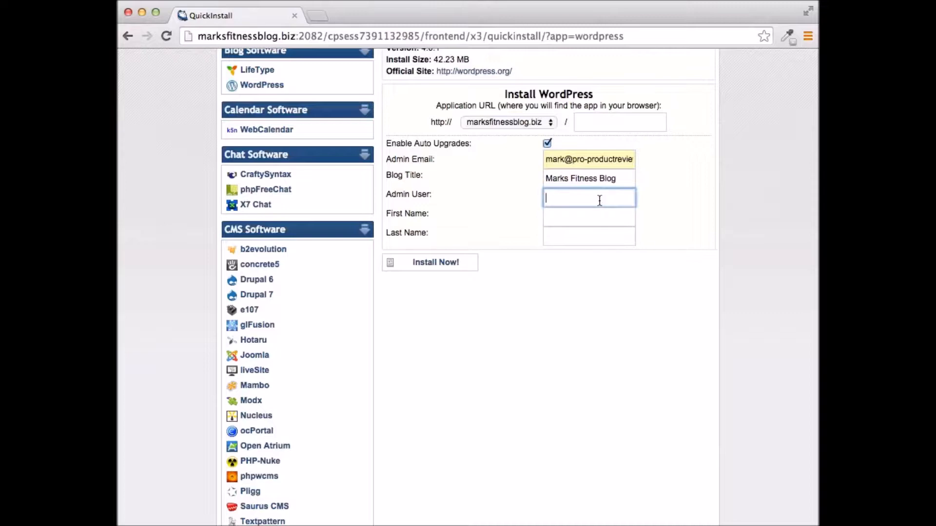
type("mark")
left_click(579, 214)
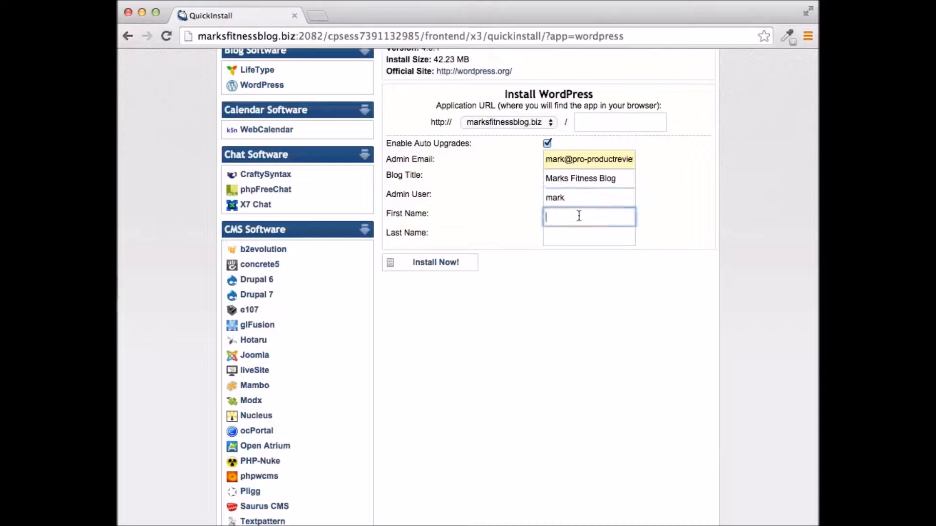
key("Tab")
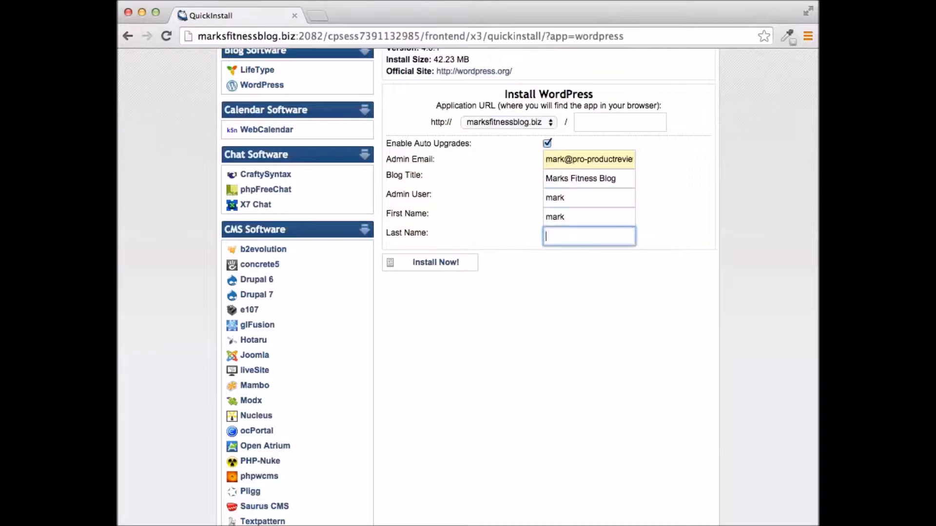
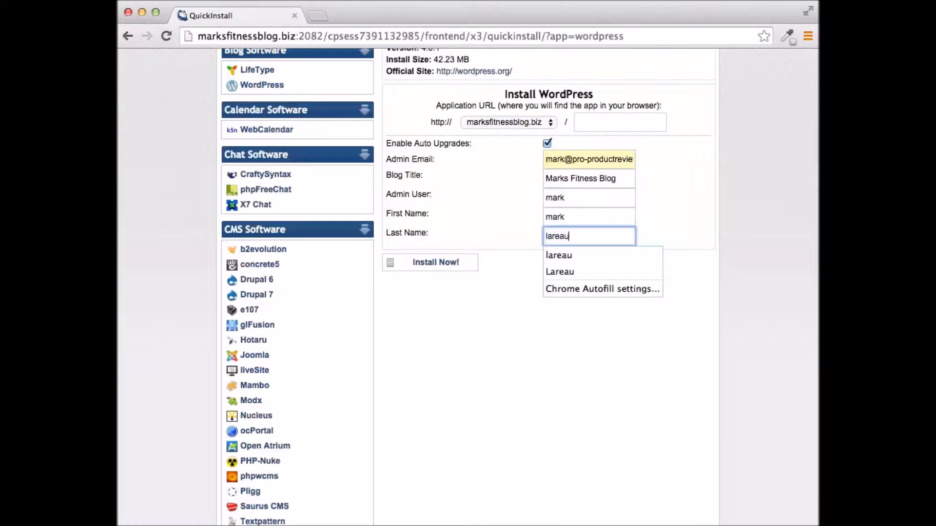
left_click(728, 204)
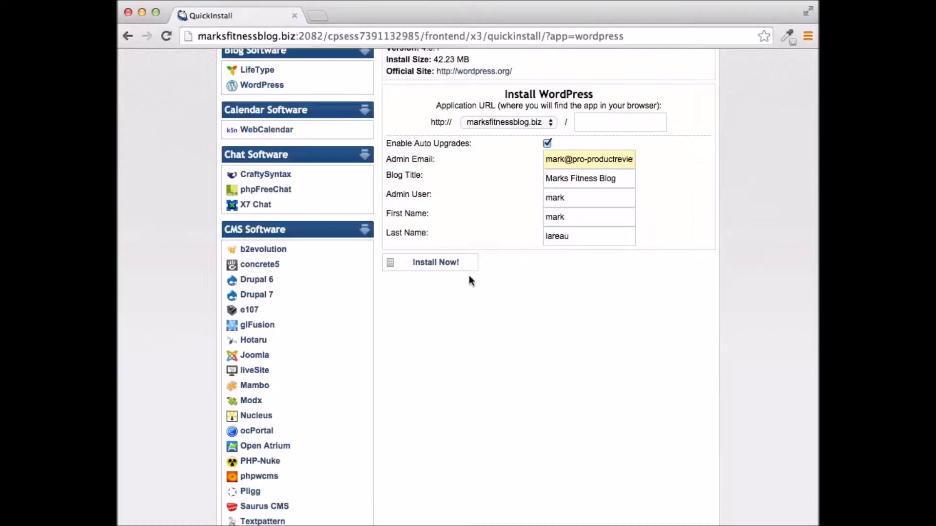
left_click(436, 266)
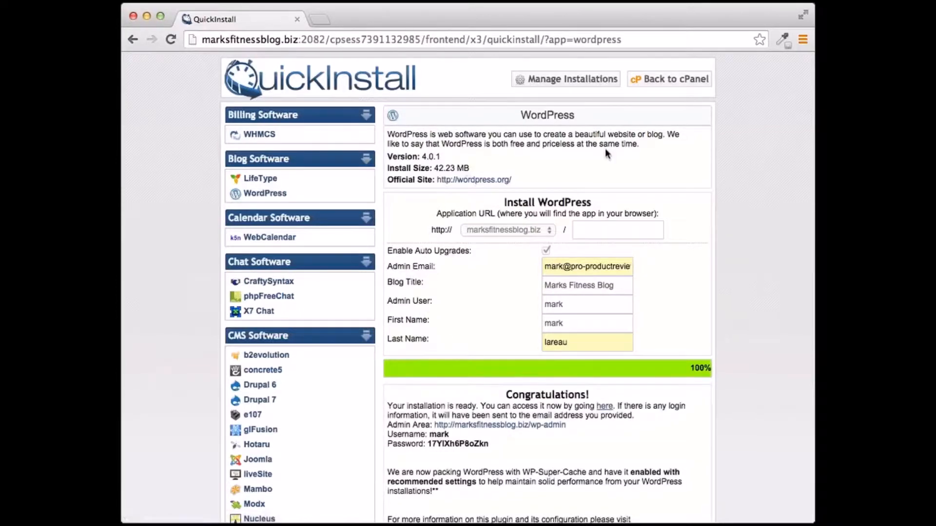
Copy the generated admin password from the Congratulations panel and follow the wp-admin link
scroll(604, 149, "down", 3)
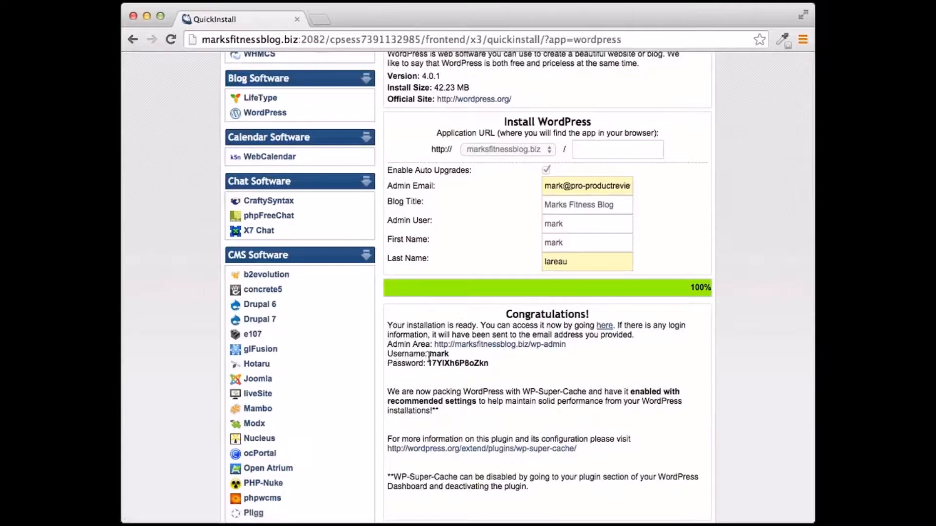
left_click_drag(469, 363, 498, 368)
left_click(500, 368)
left_click_drag(429, 364, 488, 362)
left_click(519, 369)
left_click(543, 345)
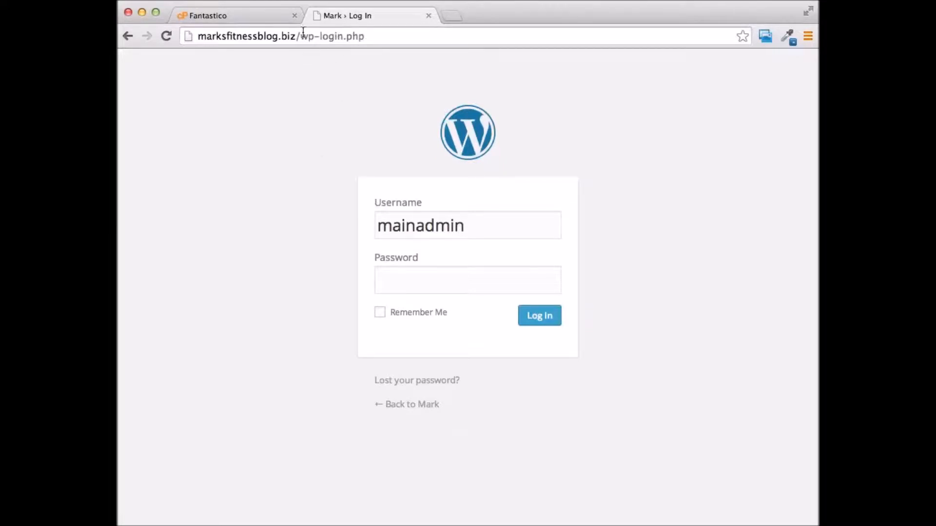
Log in to wp-login.php with the generated admin password
left_click(461, 283)
type("••••••••")
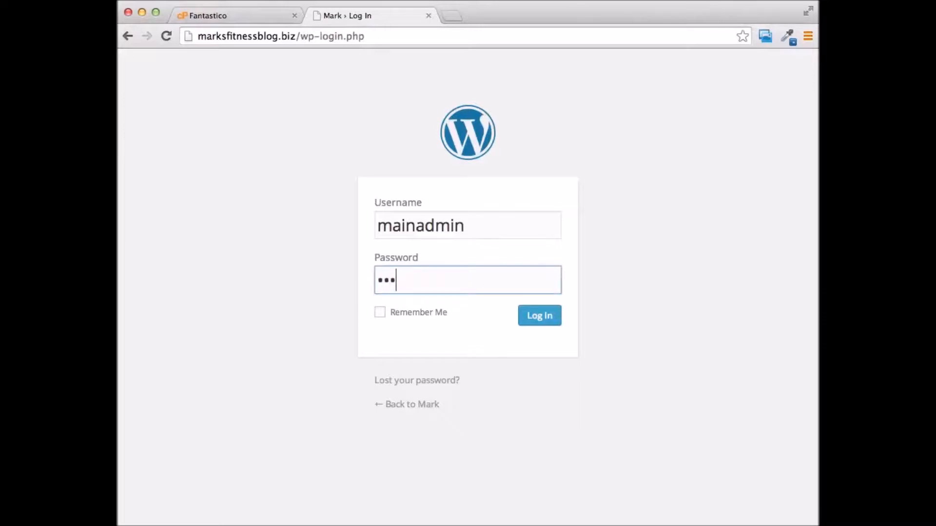
left_click(535, 317)
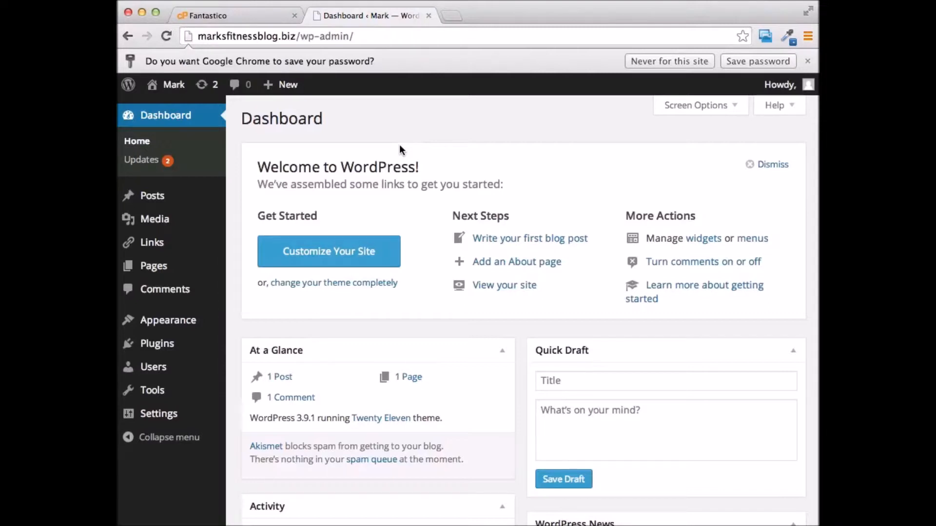
mouse_move(149, 268)
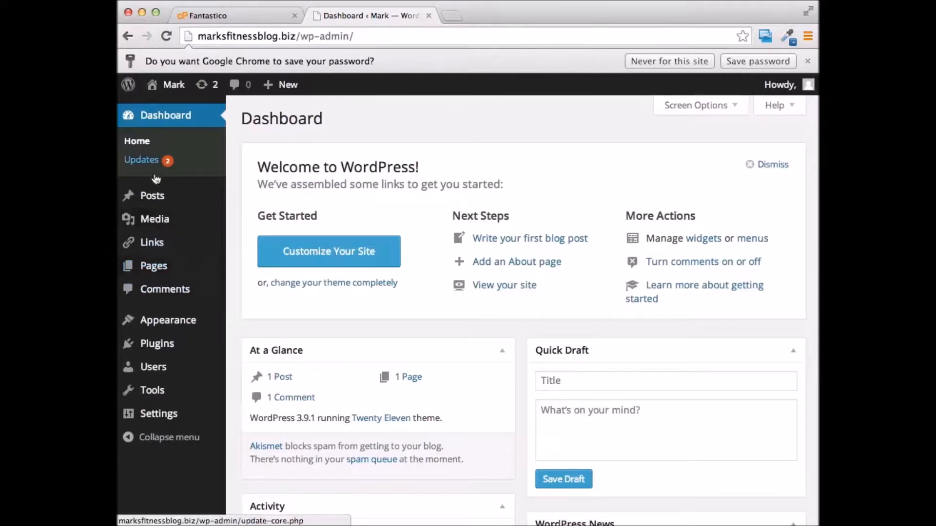
mouse_move(153, 242)
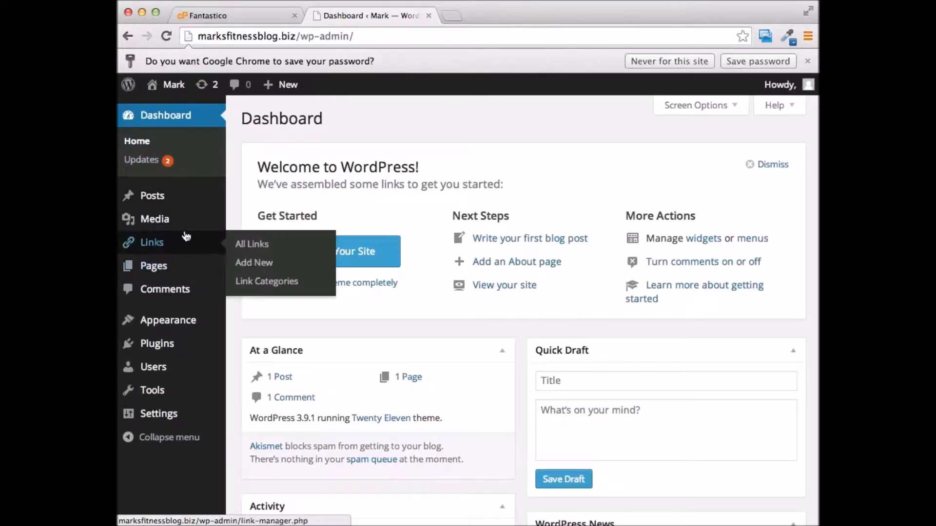
mouse_move(185, 227)
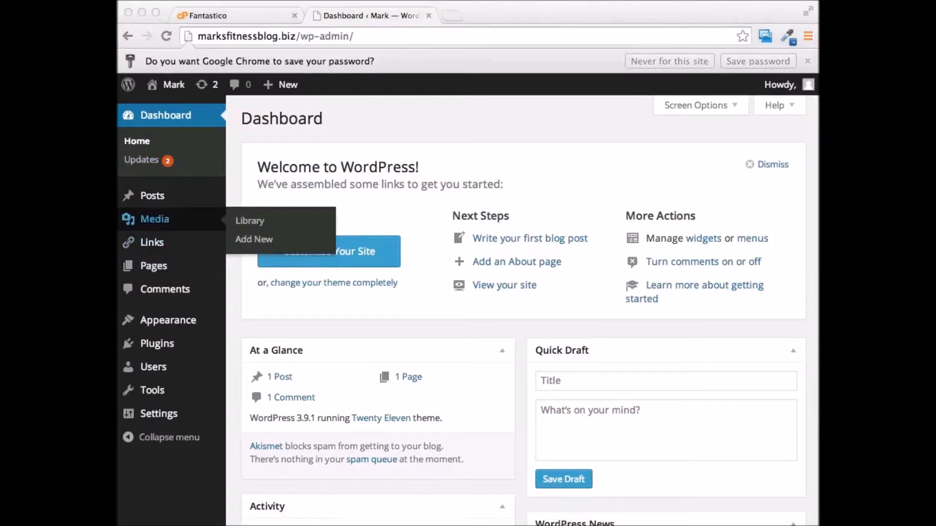
left_click(564, 149)
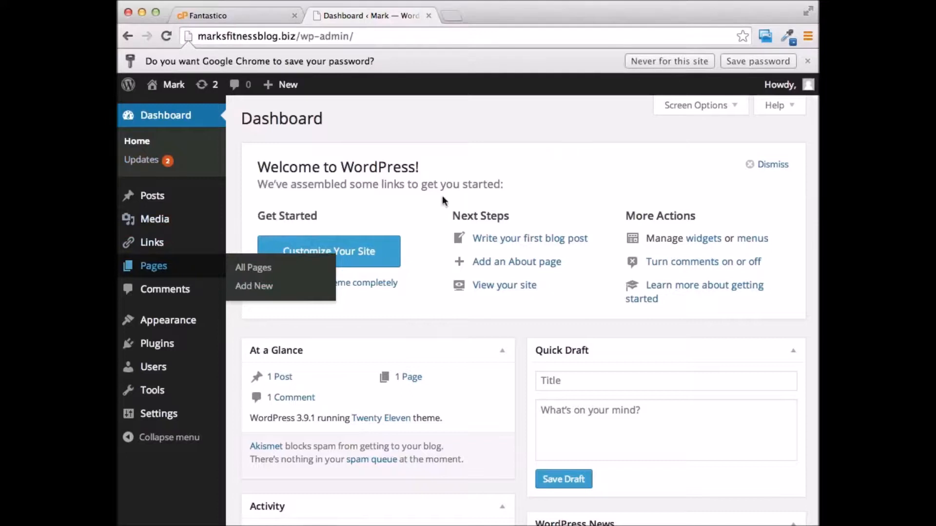
mouse_move(147, 417)
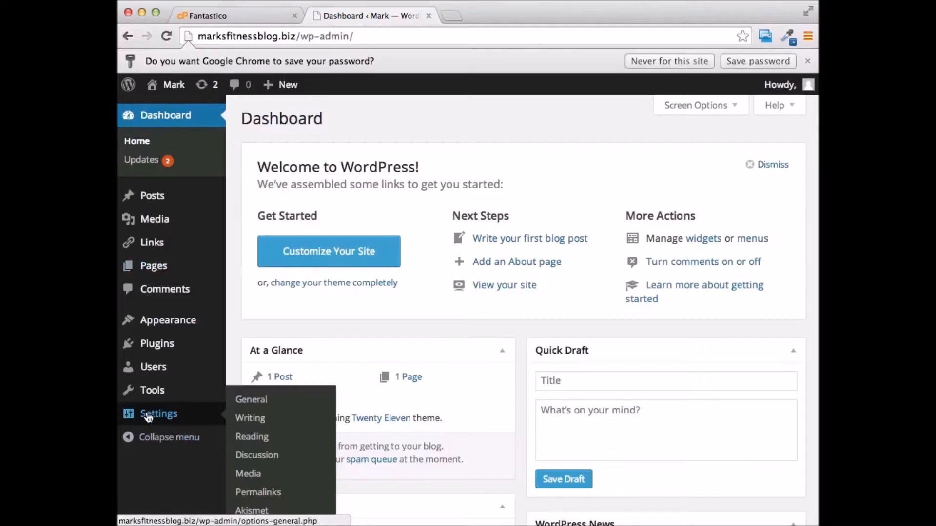
scroll(209, 336, "down", 4)
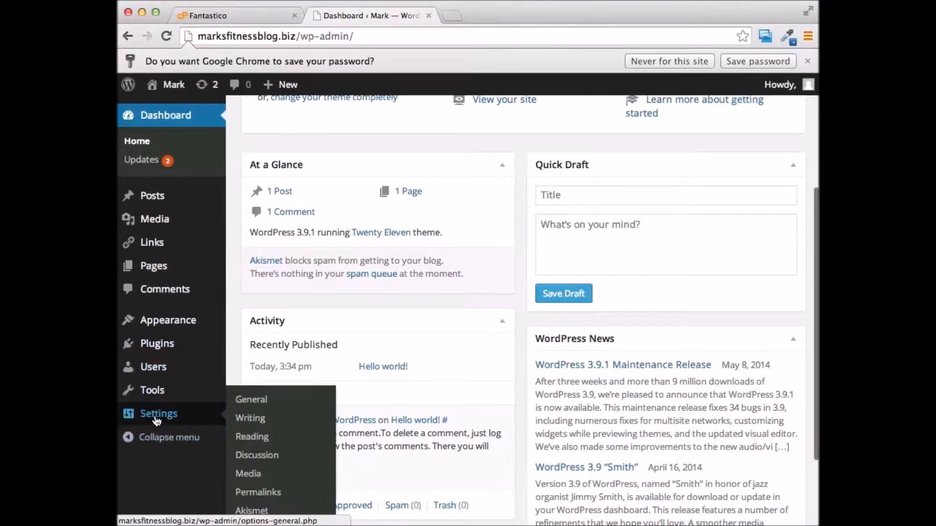
Change permalinks from the default ?p=123 format to Post name (/%postname%/) and save
left_click(257, 495)
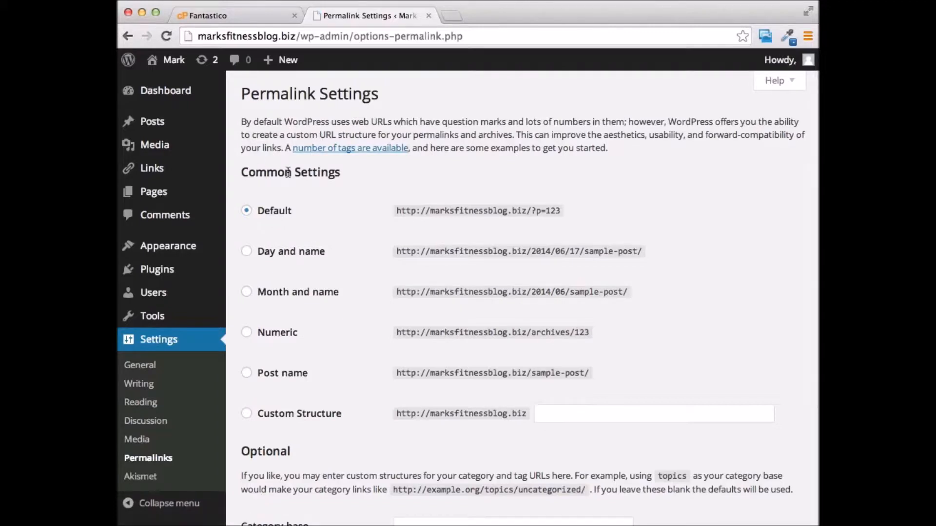
left_click_drag(532, 211, 564, 211)
left_click(248, 375)
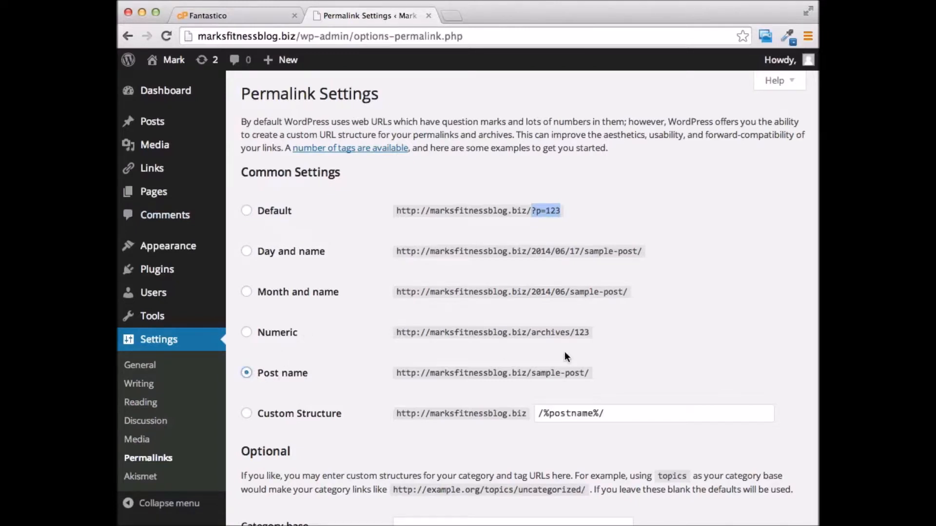
scroll(564, 352, "down", 3)
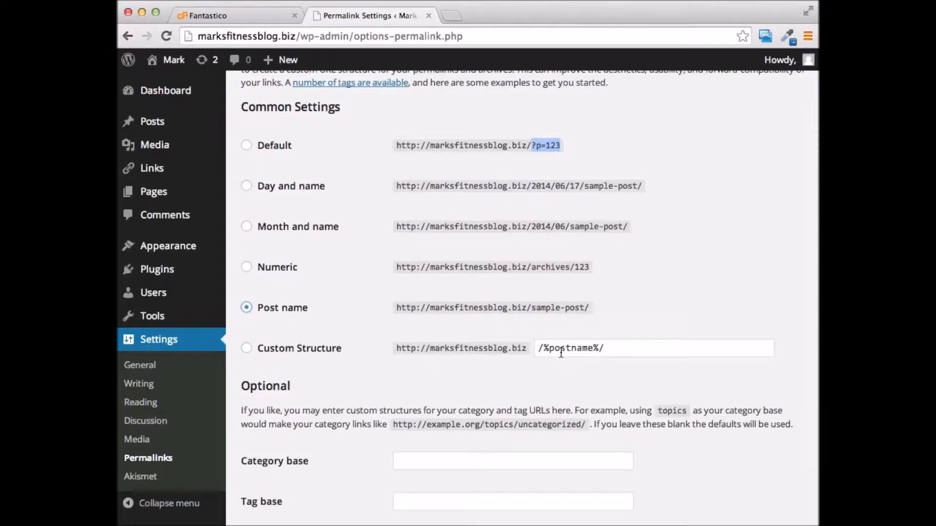
scroll(398, 318, "down", 1)
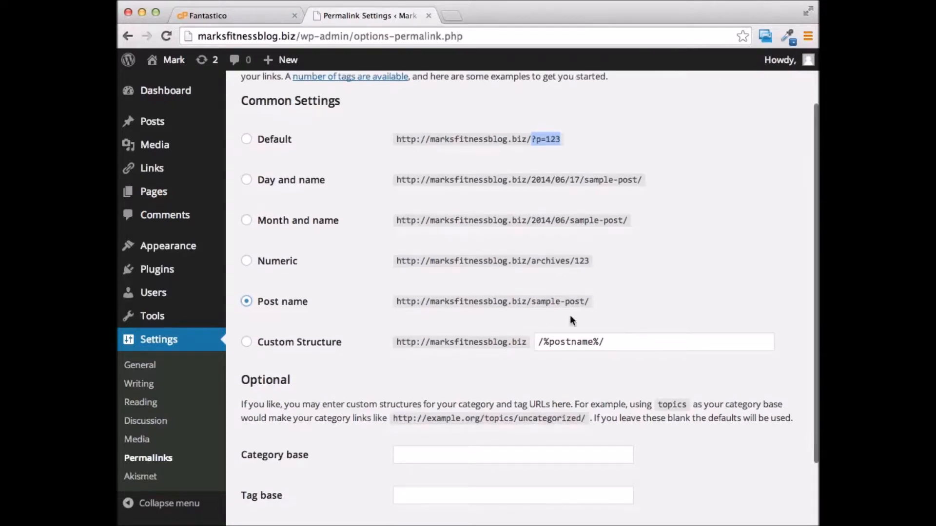
scroll(572, 319, "down", 4)
left_click(266, 459)
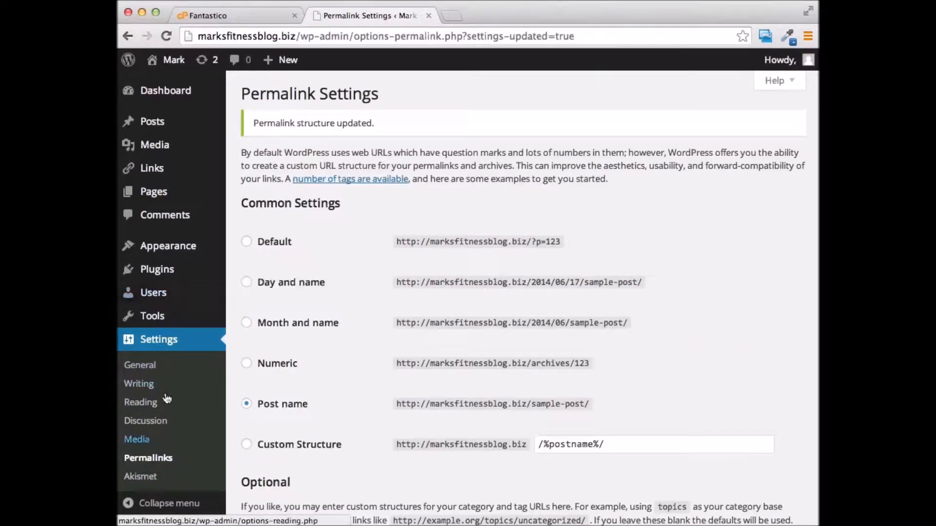
Return to the admin Dashboard
mouse_move(179, 247)
scroll(501, 188, "up", 3)
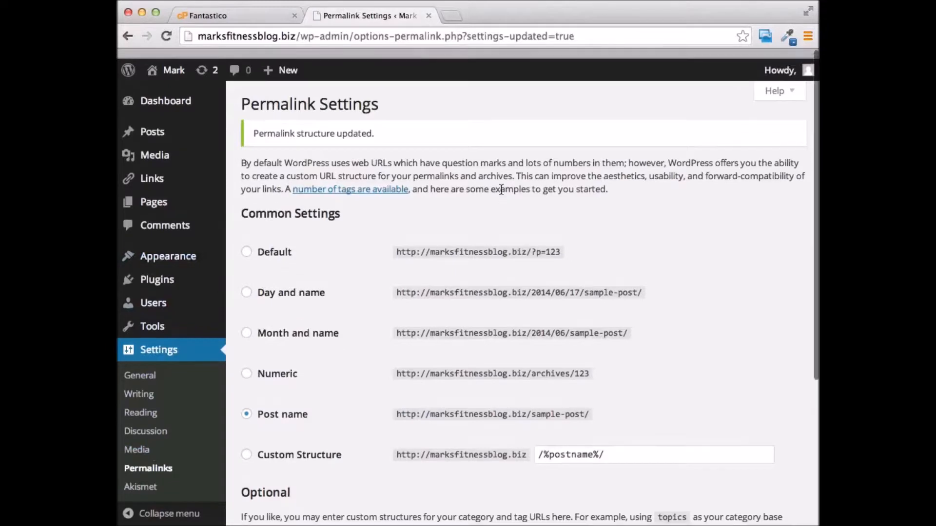
mouse_move(127, 63)
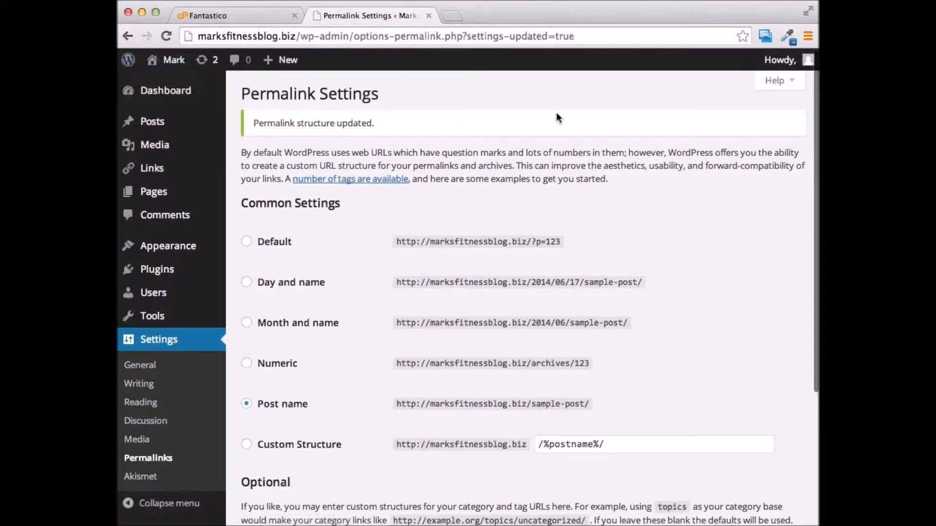
left_click(171, 93)
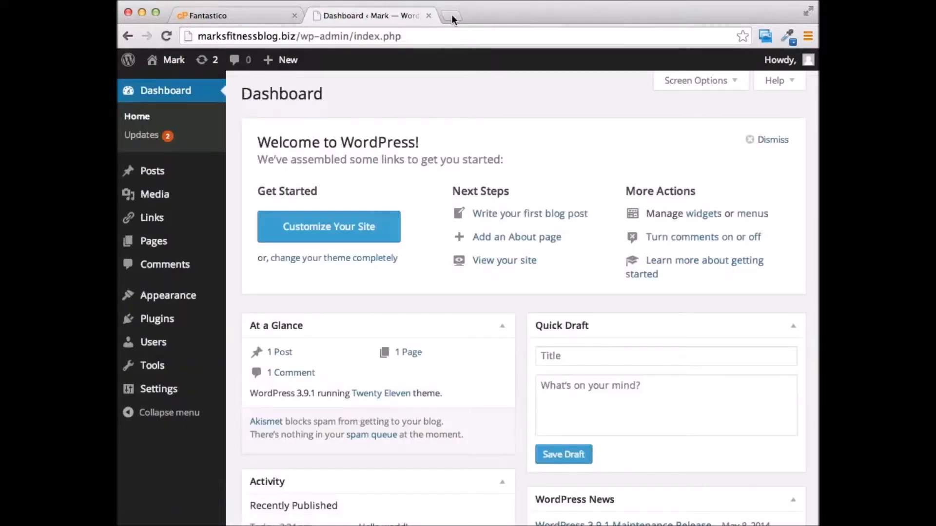
Load marksfitnessblog.biz in a new tab, look over the Hello world! post, then return to the Dashboard tab
left_click_drag(298, 36, 196, 43)
right_click(222, 39)
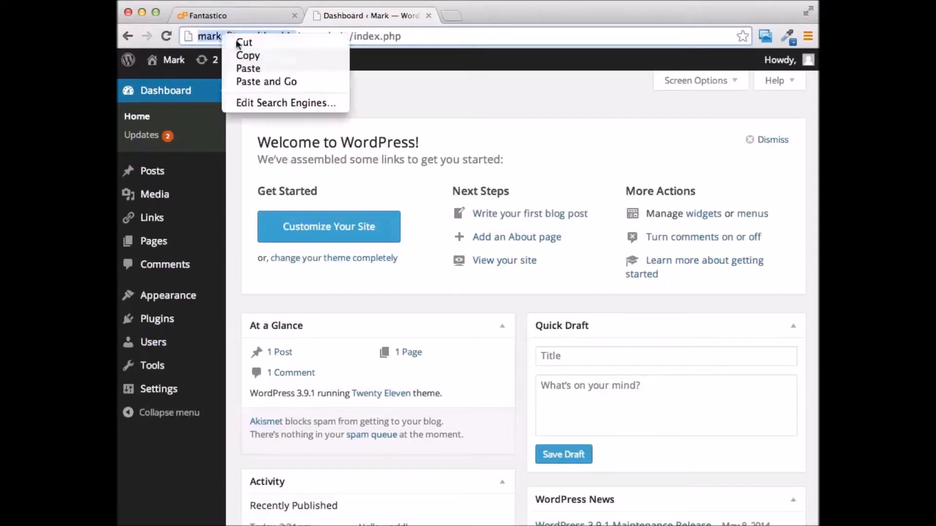
left_click(246, 54)
left_click(451, 16)
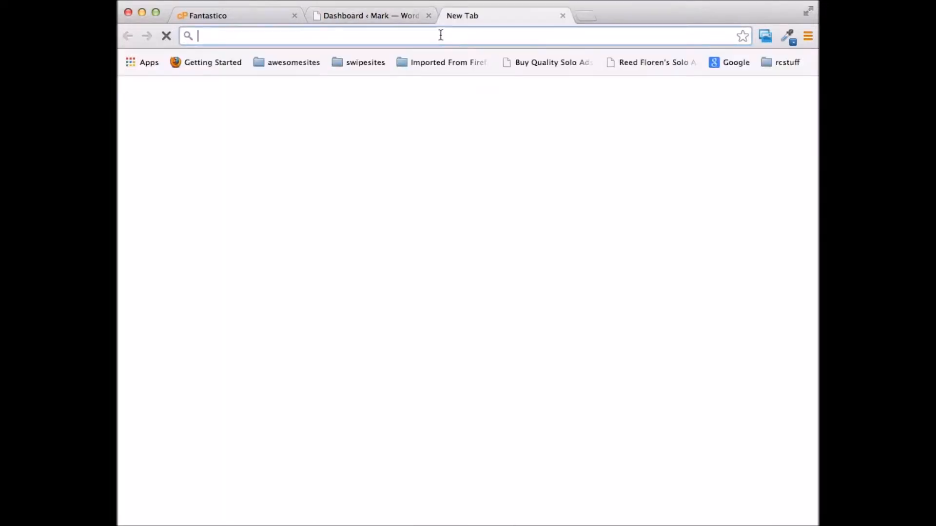
key("super+v")
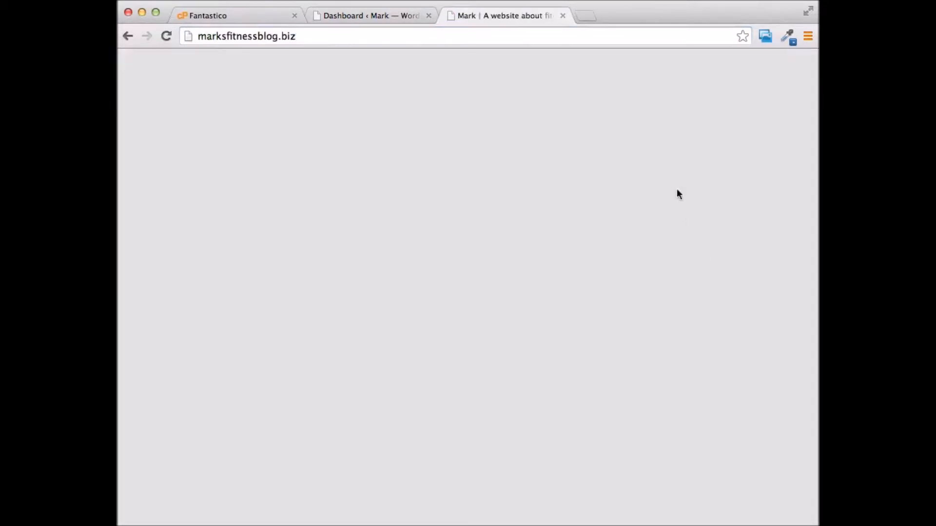
scroll(593, 201, "down", 6)
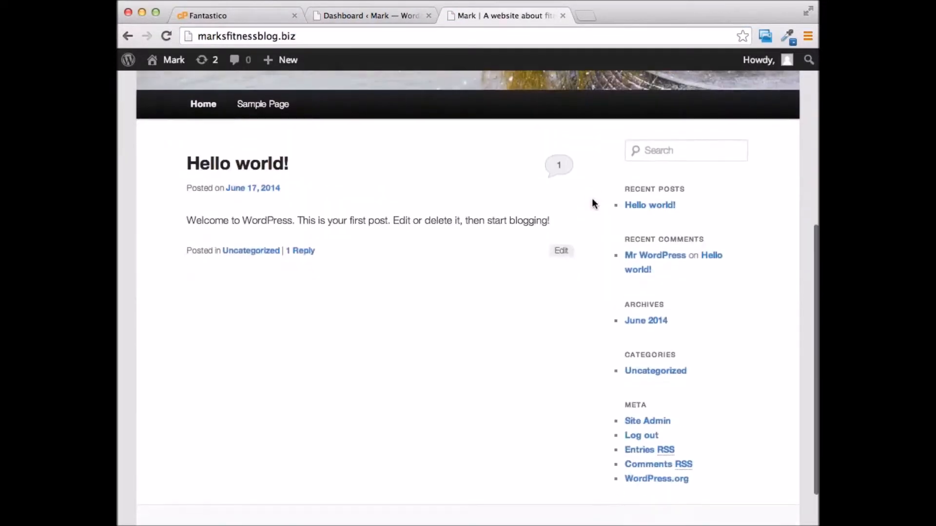
scroll(592, 201, "up", 6)
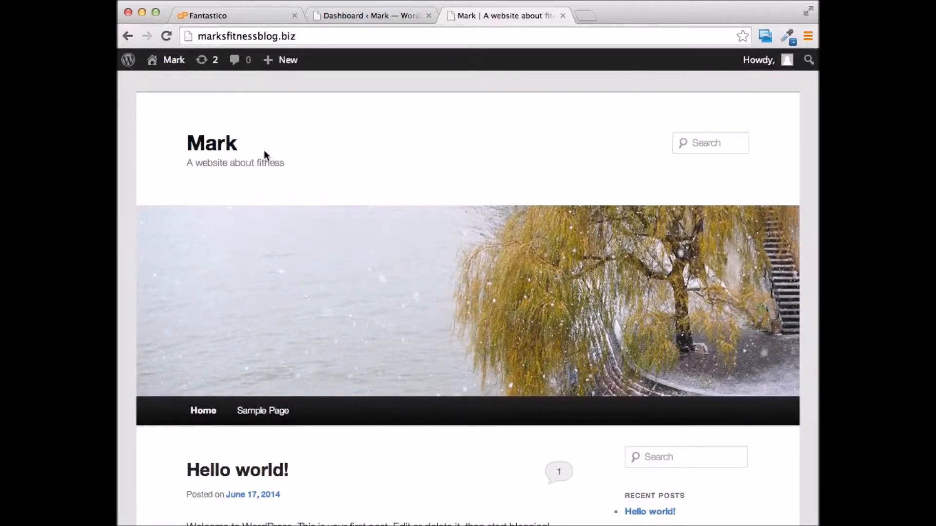
left_click(393, 16)
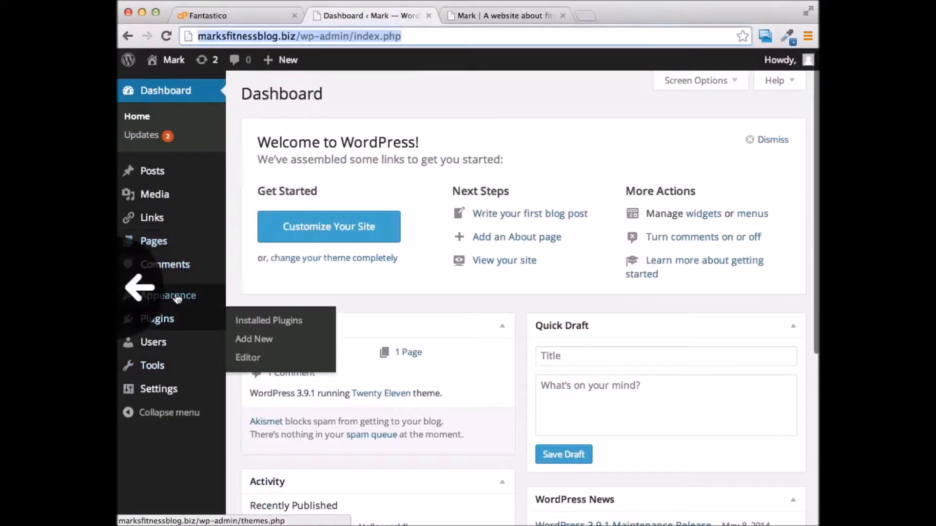
Go to Appearance > Themes, with Twenty Eleven active, and dismiss the Live Widget Previews notice
mouse_move(130, 295)
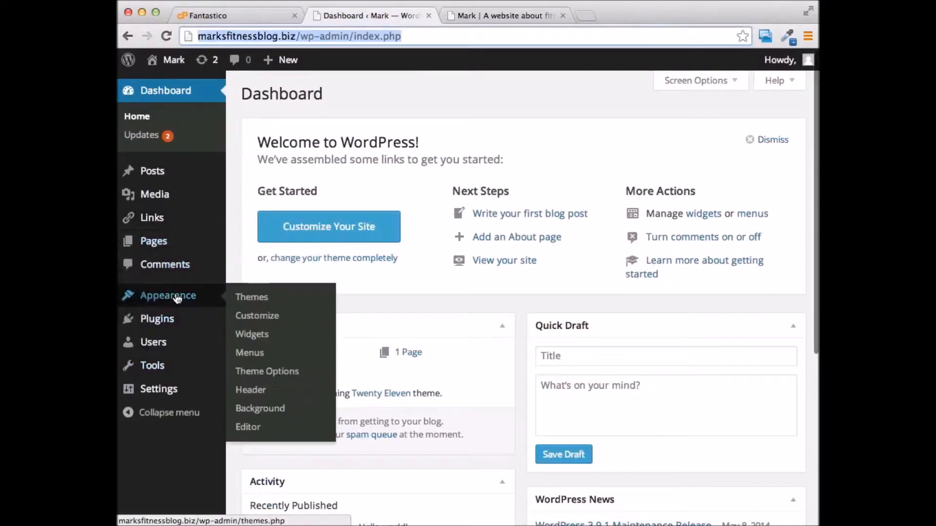
left_click(262, 298)
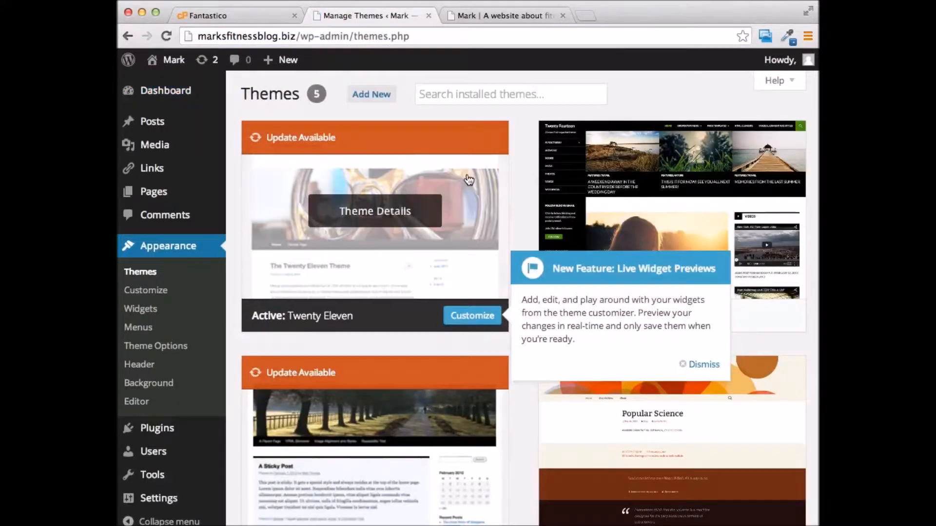
scroll(699, 299, "down", 1)
left_click(702, 351)
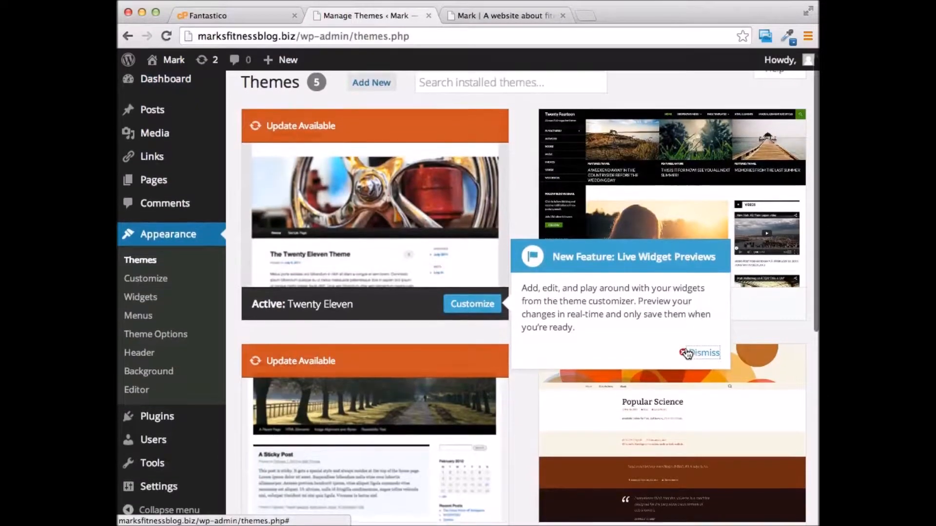
scroll(446, 180, "down", 3)
scroll(446, 180, "up", 4)
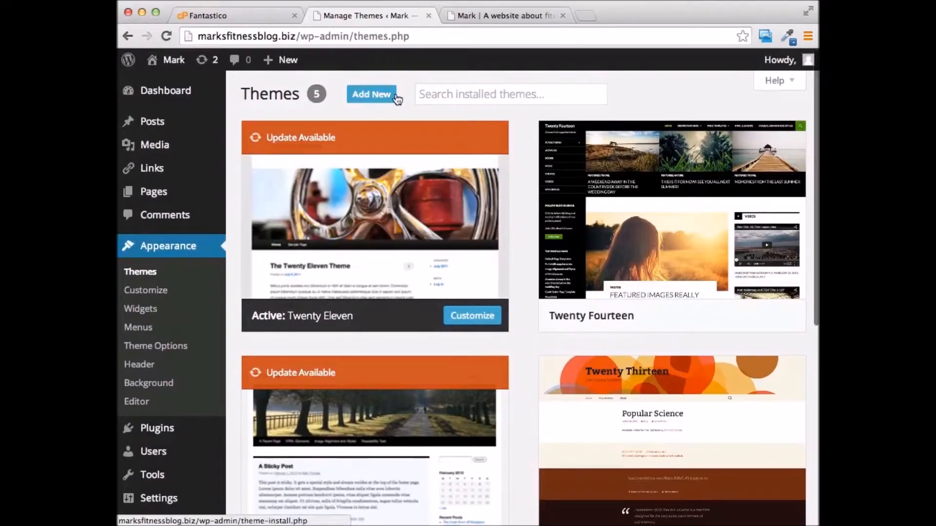
Open Add Themes, browse the 200 Popular themes, then switch to the Featured tab
left_click(353, 96)
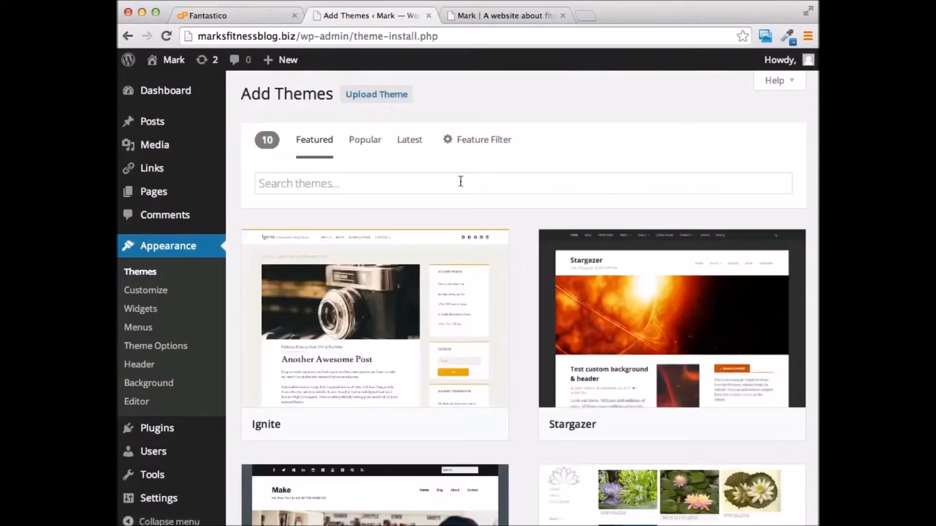
left_click(366, 143)
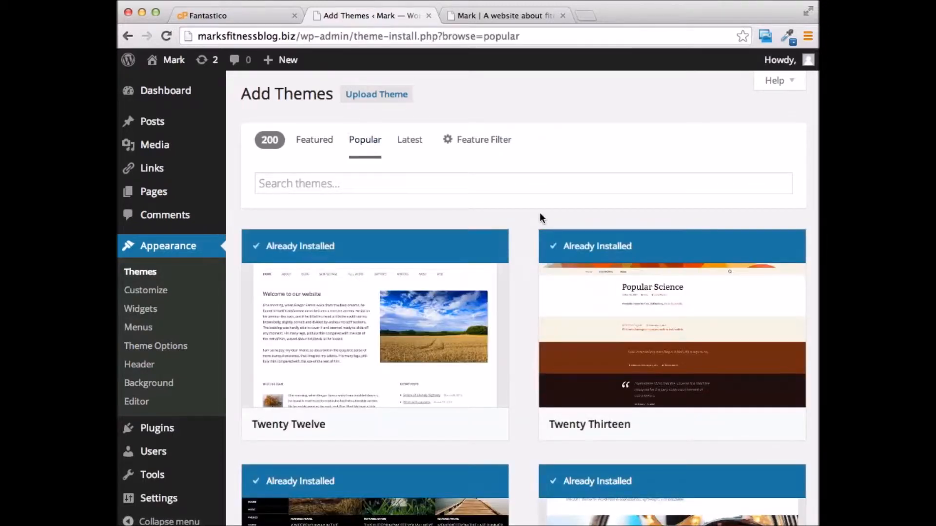
scroll(601, 117, "down", 6)
scroll(564, 161, "down", 8)
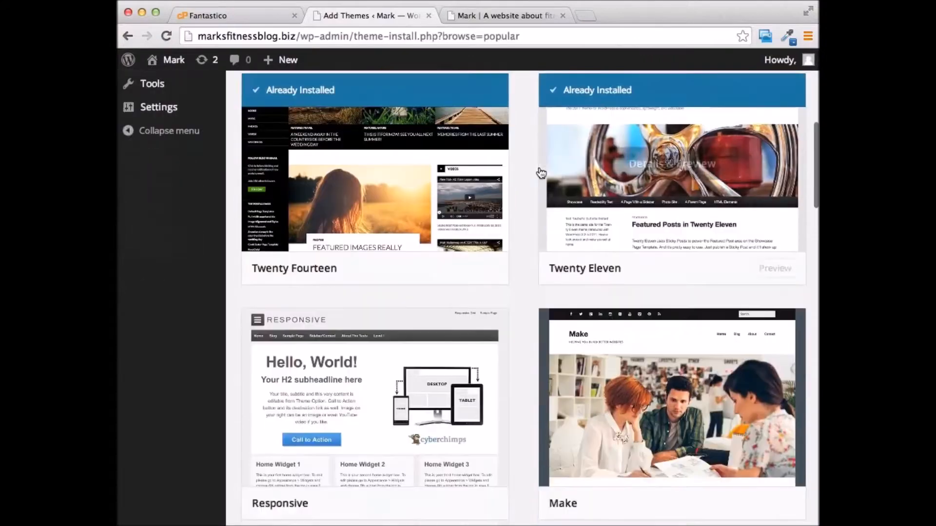
scroll(564, 164, "down", 6)
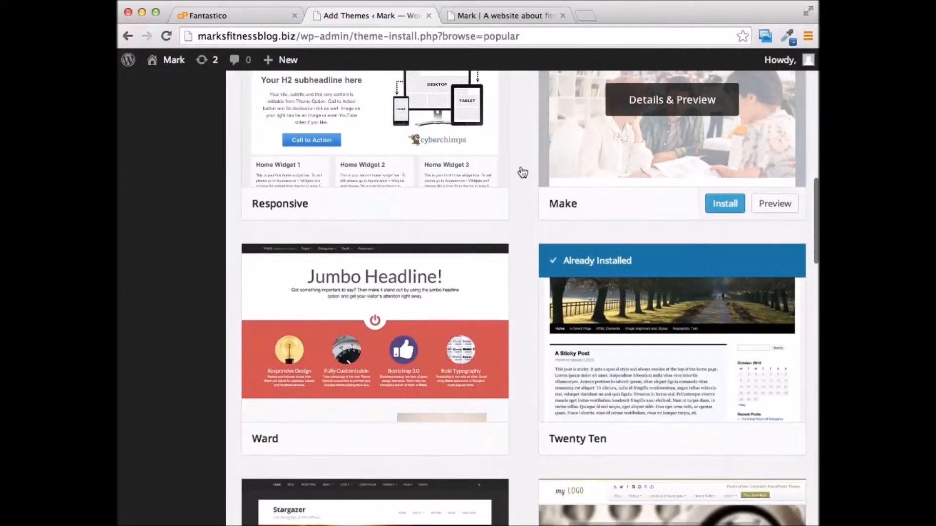
scroll(474, 224, "down", 10)
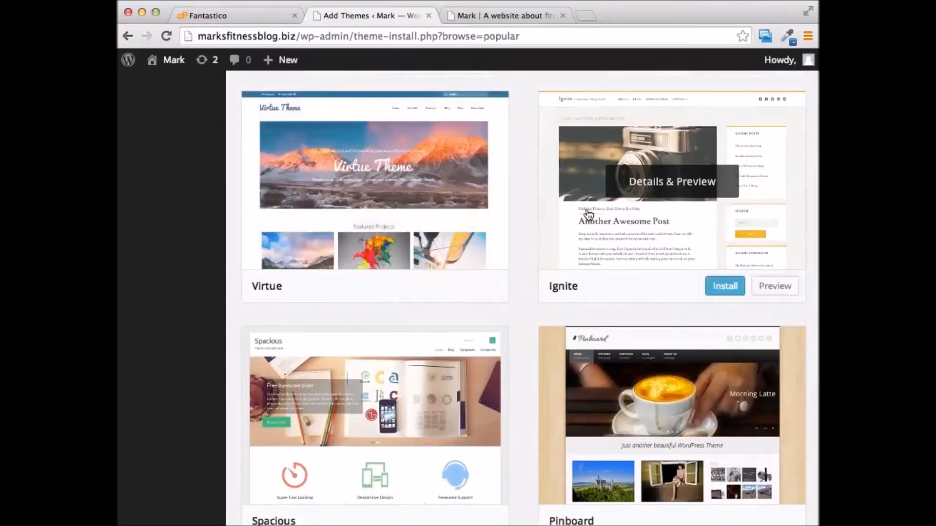
scroll(464, 250, "up", 4)
scroll(696, 299, "down", 6)
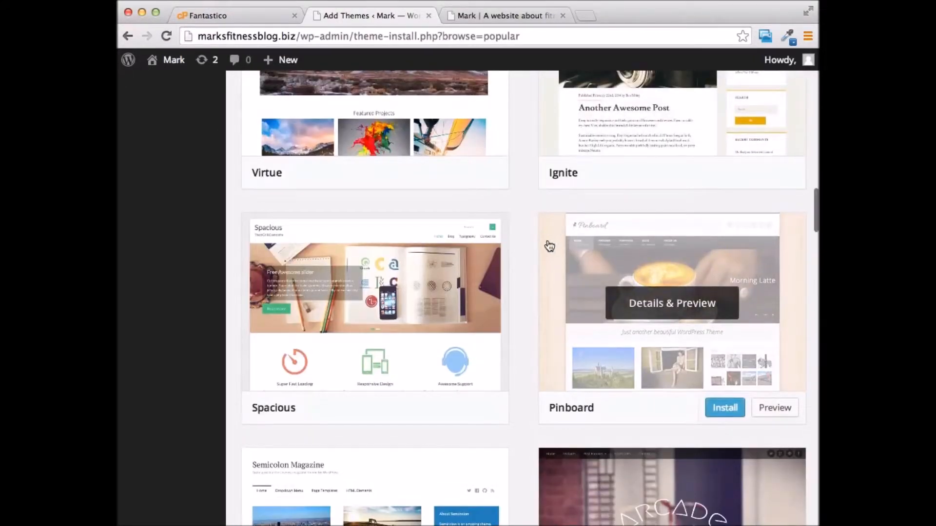
scroll(549, 246, "up", 20)
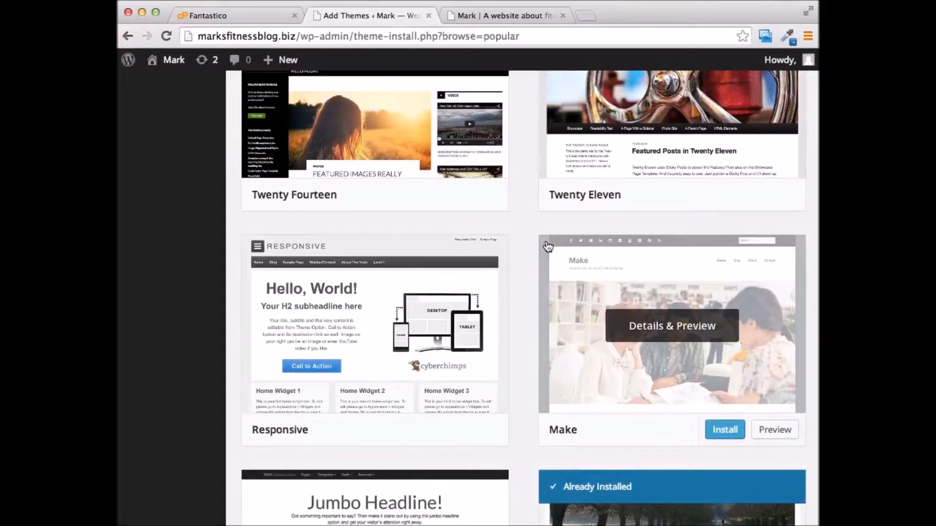
scroll(548, 246, "up", 10)
scroll(425, 195, "down", 2)
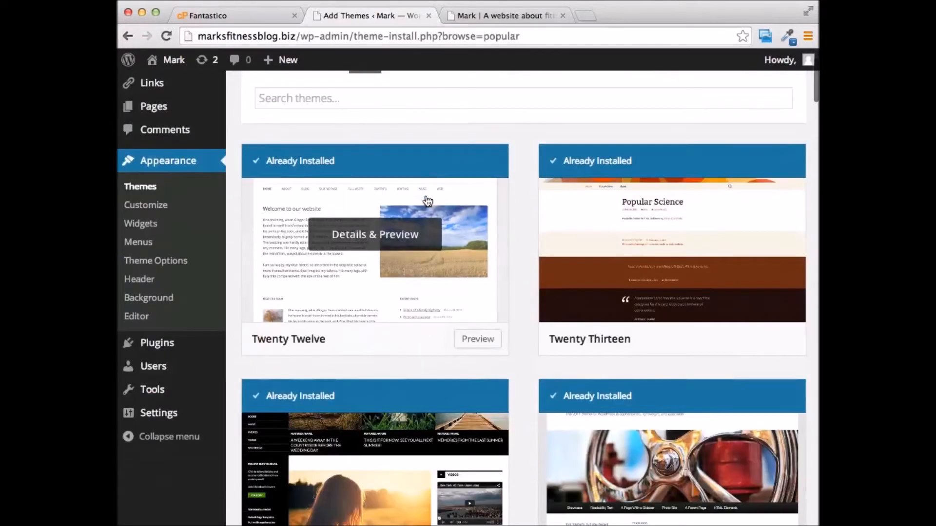
scroll(428, 200, "down", 8)
scroll(425, 195, "up", 10)
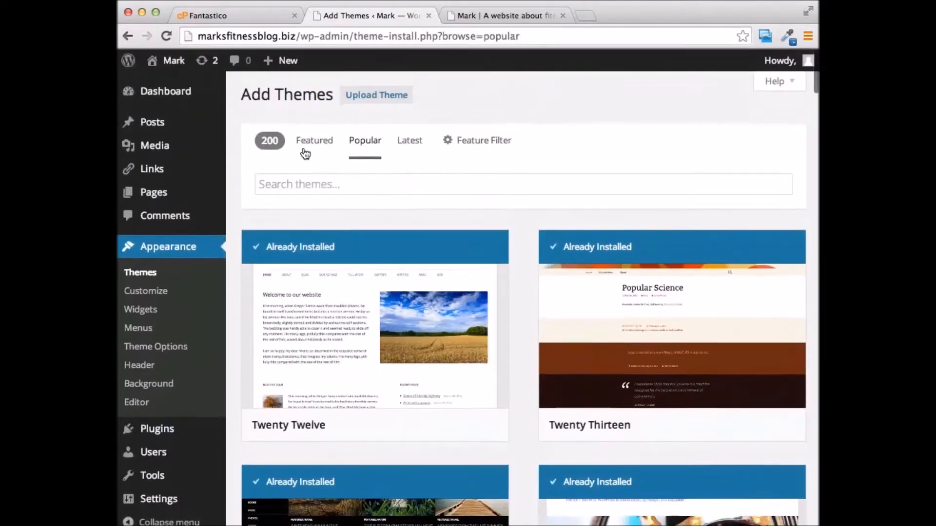
left_click(312, 143)
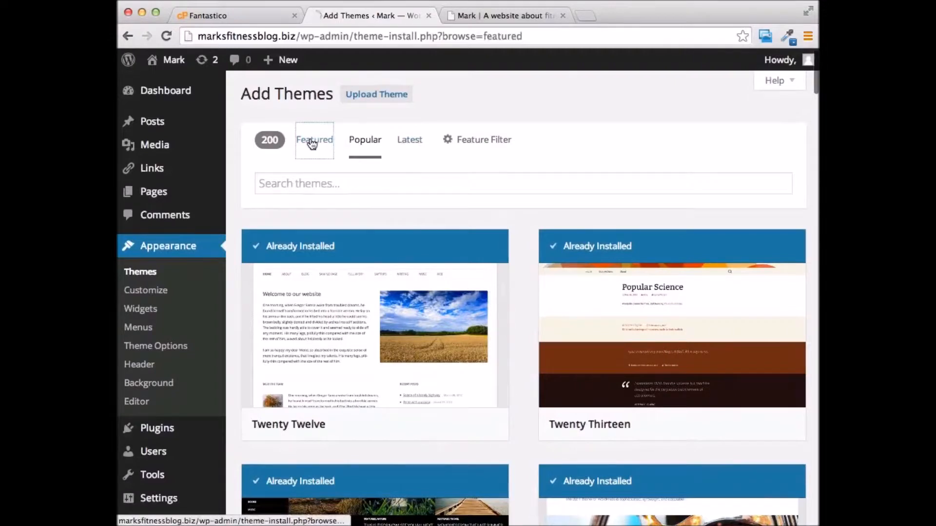
Search themes for 'affiliate', then for 'review', and open the Feature Filter
left_click(386, 182)
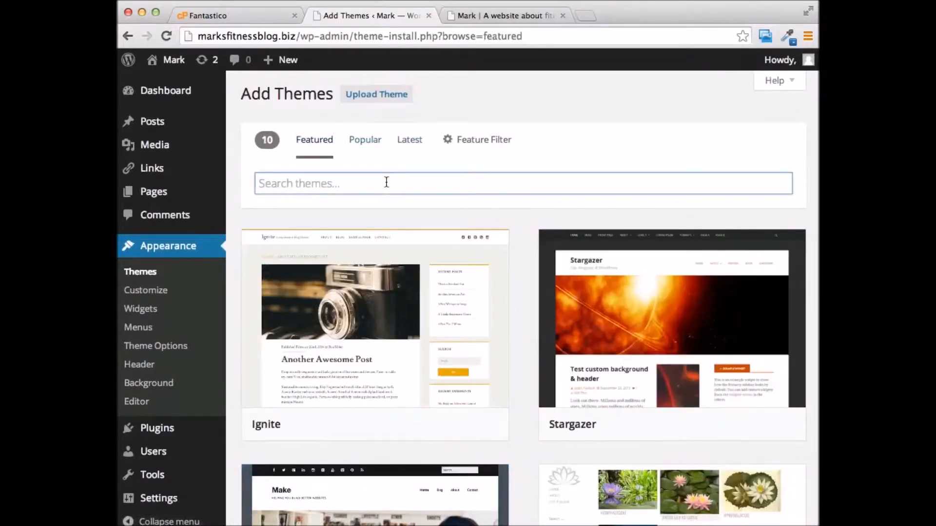
type("affiliate")
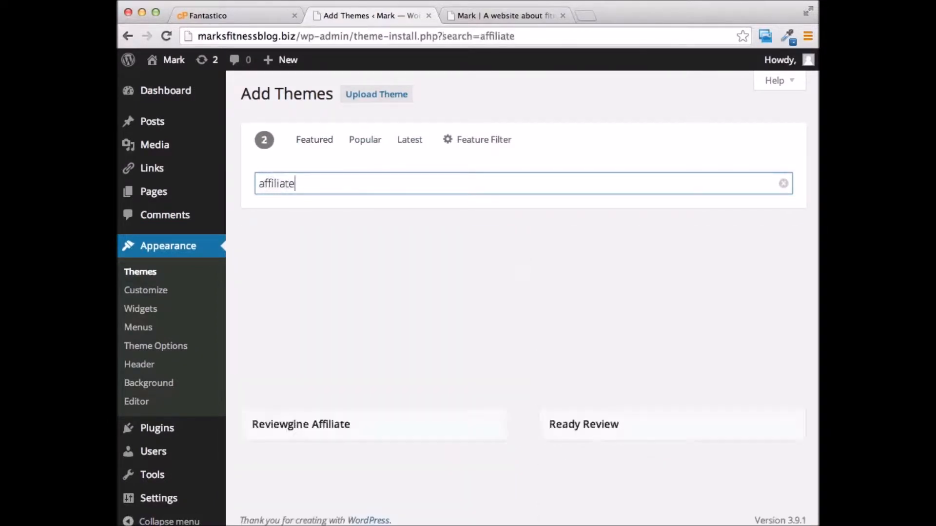
scroll(617, 190, "down", 1)
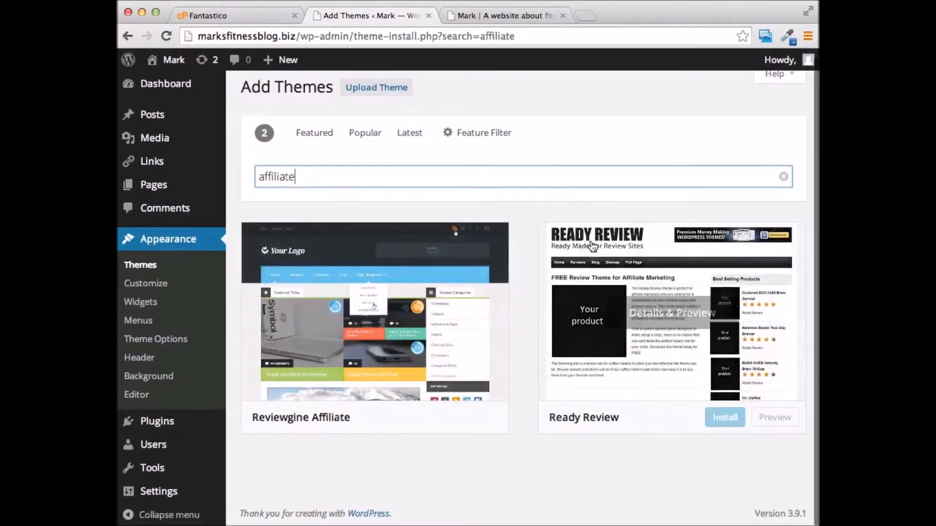
double_click(314, 179)
type("review")
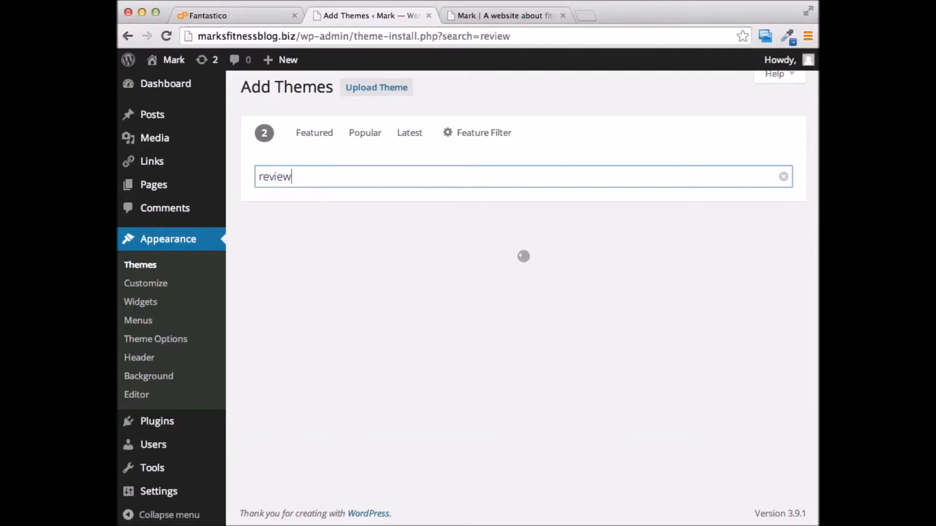
scroll(641, 244, "down", 5)
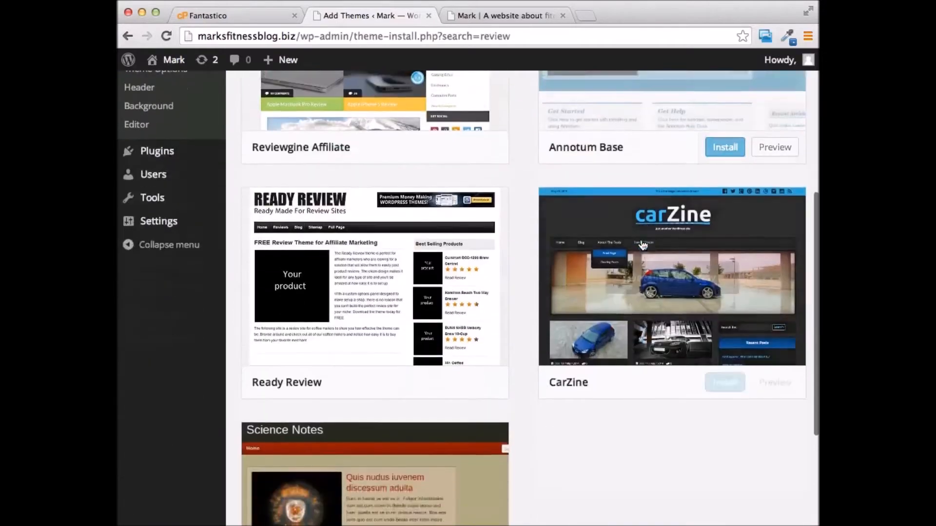
scroll(643, 245, "down", 3)
scroll(462, 343, "up", 9)
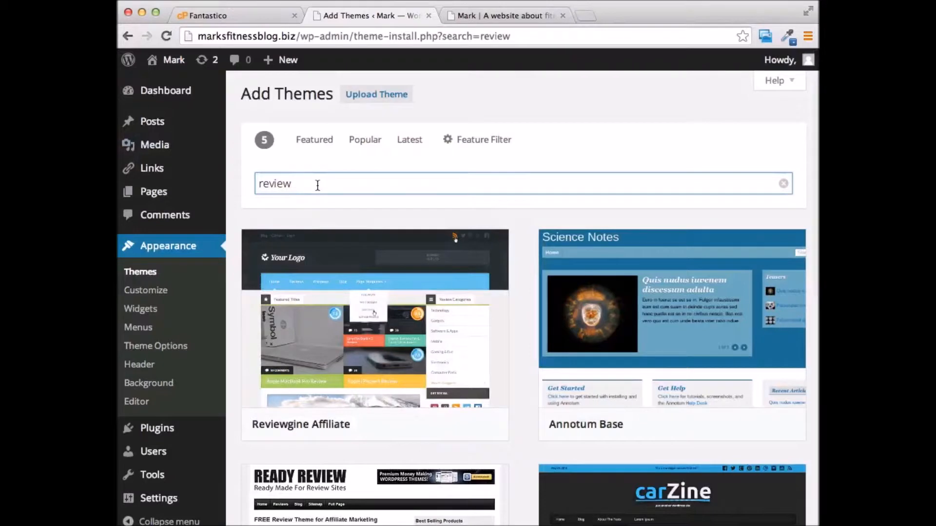
left_click(467, 140)
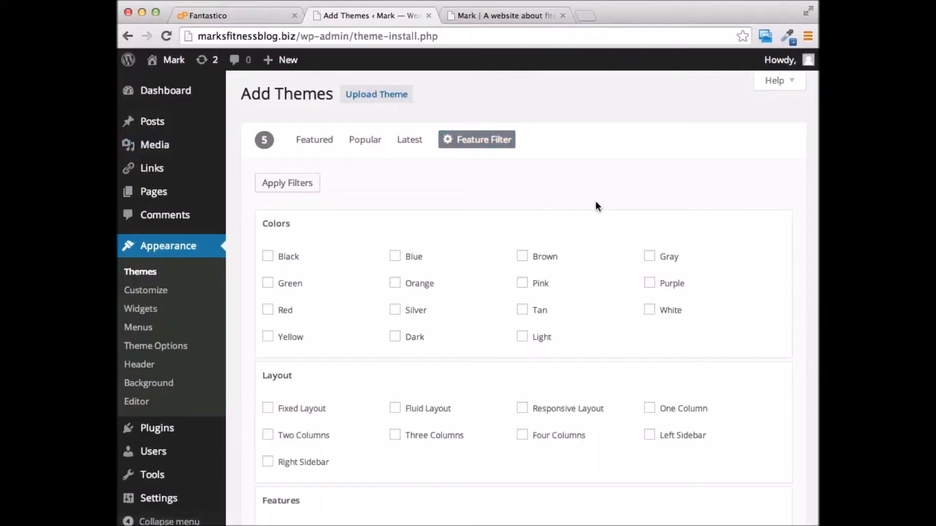
scroll(674, 147, "down", 4)
scroll(672, 149, "up", 3)
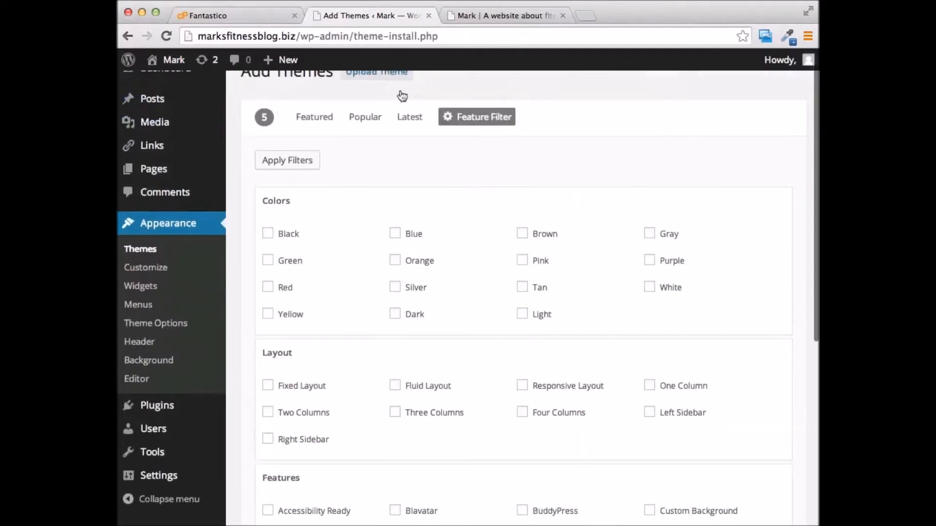
scroll(436, 174, "up", 1)
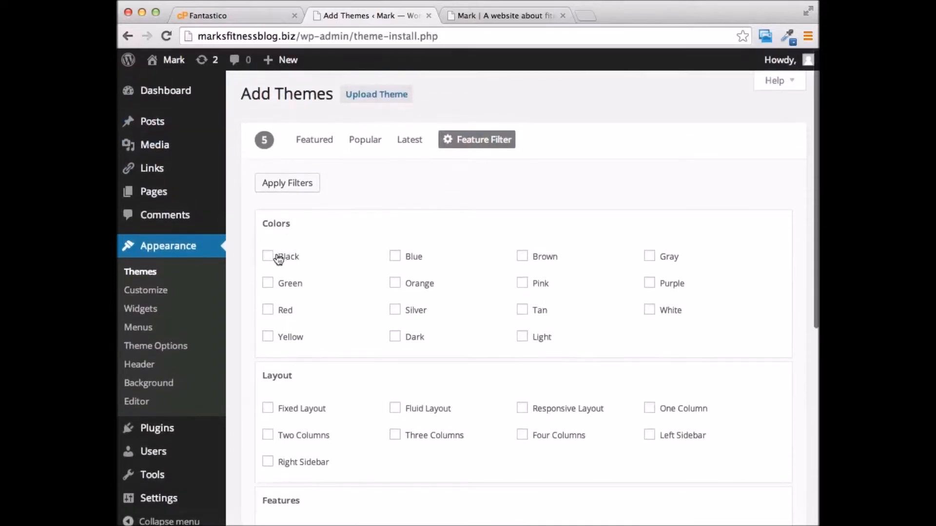
scroll(465, 212, "down", 3)
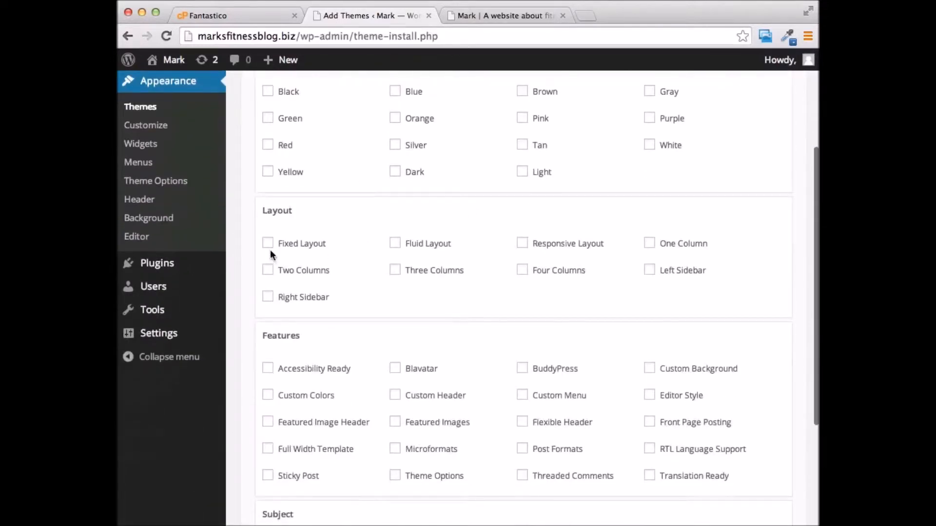
scroll(673, 247, "down", 1)
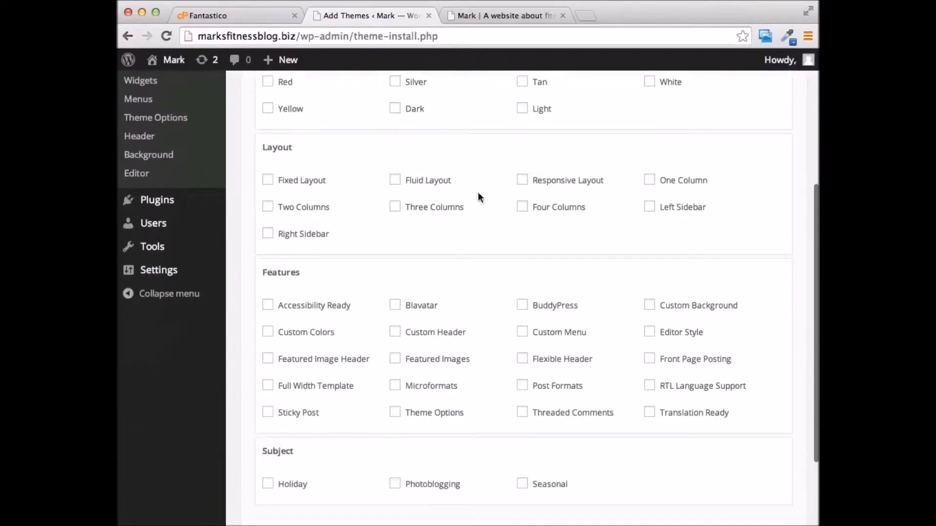
scroll(504, 207, "down", 2)
scroll(476, 211, "up", 6)
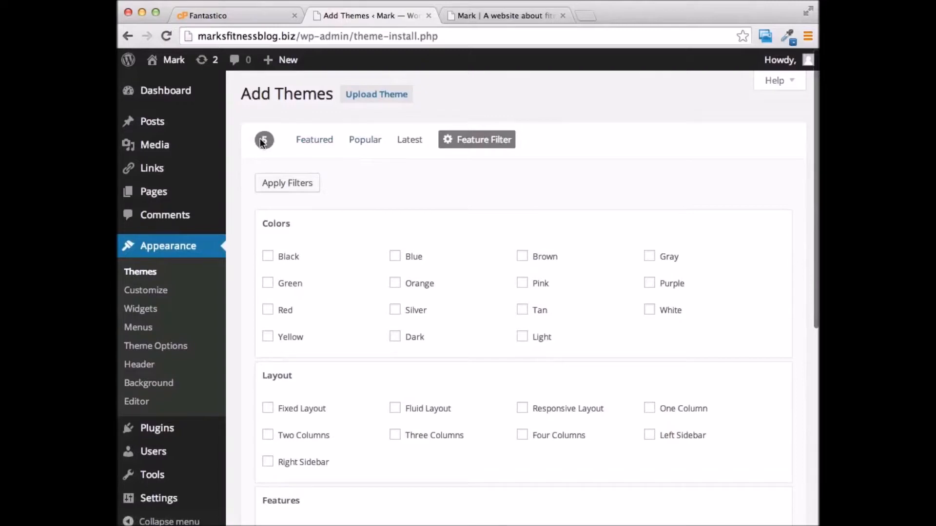
Review the Twenty Eleven Theme Options, then go to Appearance > Header
left_click(168, 347)
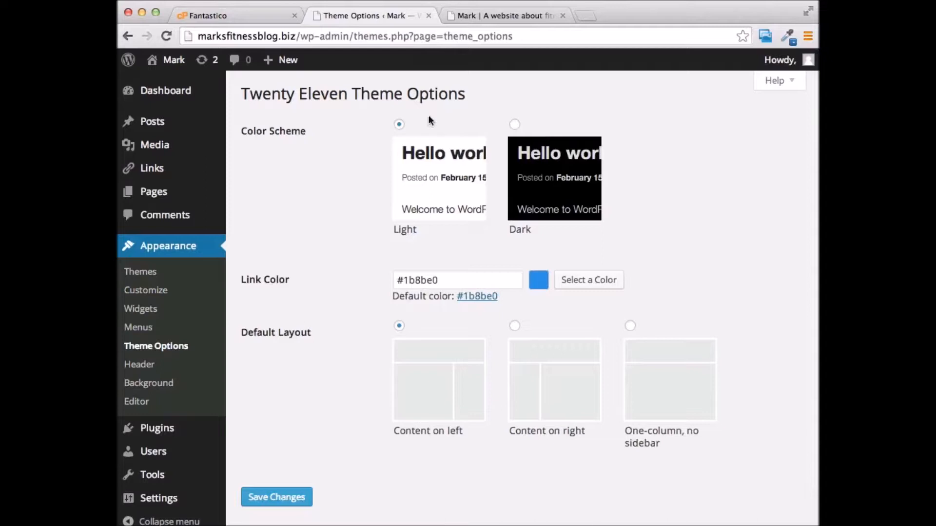
scroll(657, 140, "down", 2)
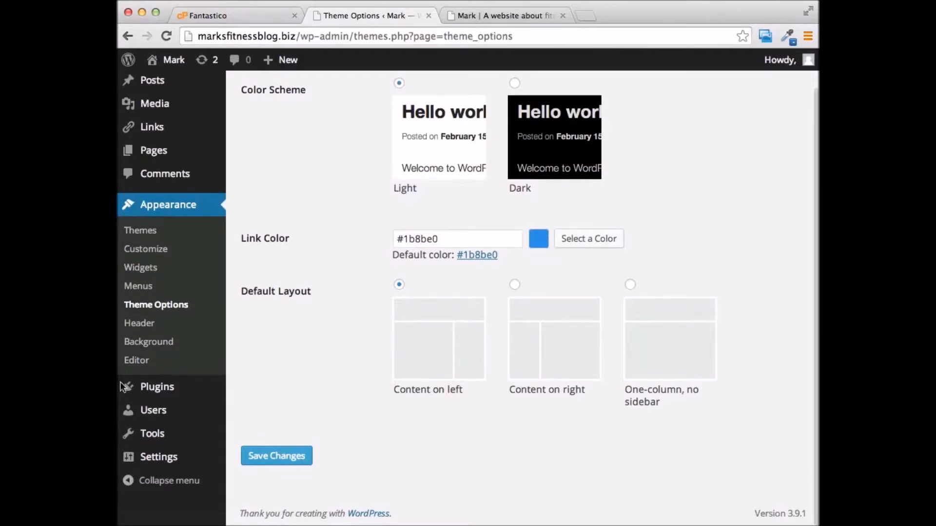
left_click(141, 324)
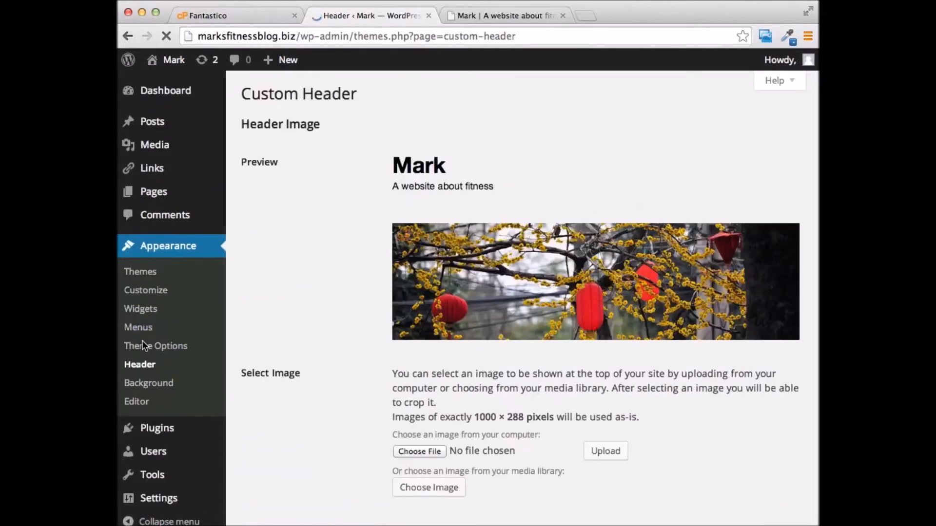
Remove the site's header image on the Appearance > Header page
scroll(642, 162, "down", 5)
scroll(642, 168, "up", 5)
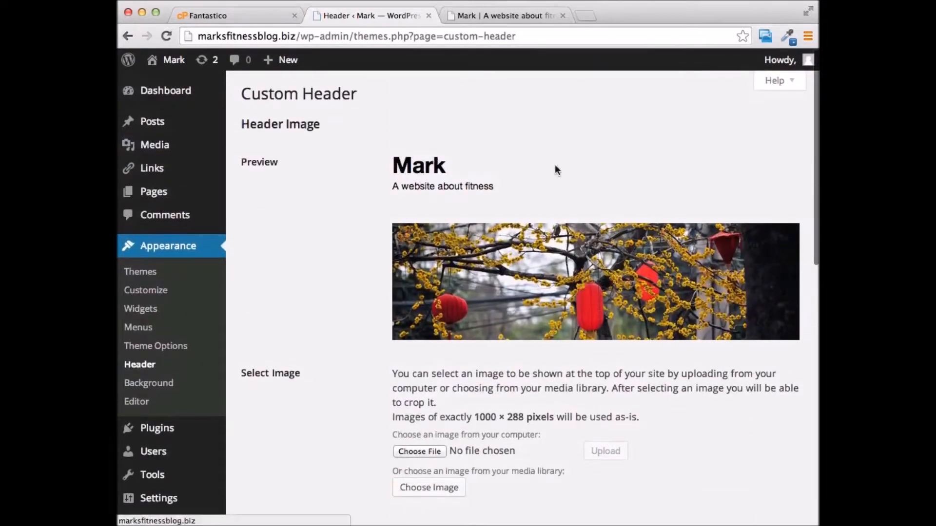
scroll(556, 169, "down", 3)
scroll(572, 168, "down", 7)
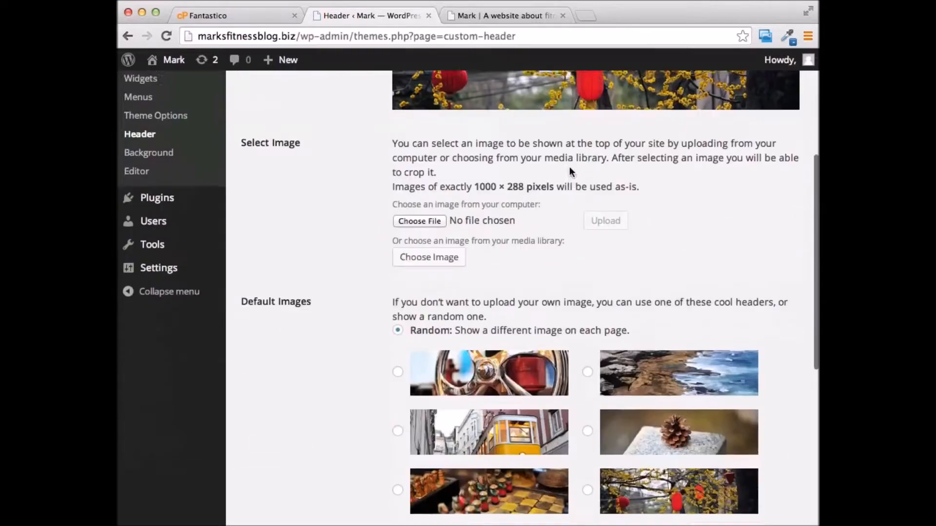
scroll(570, 184, "down", 3)
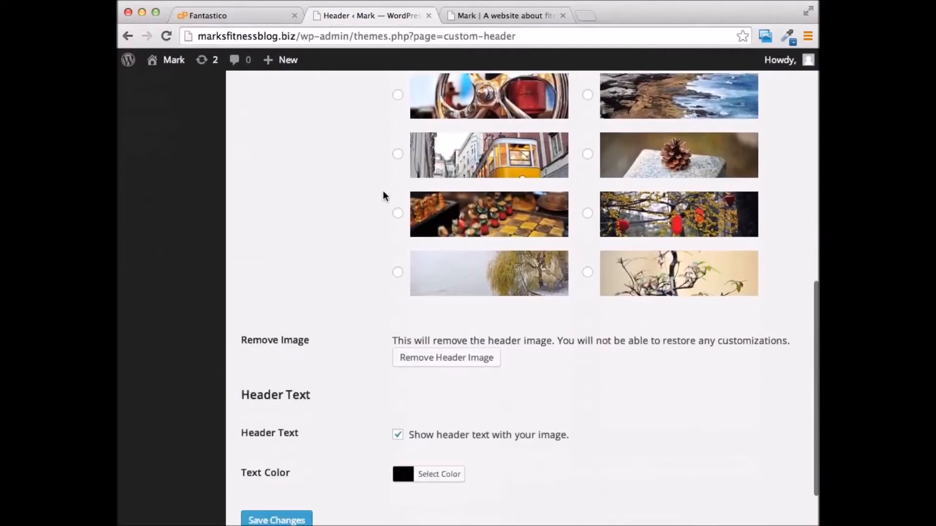
scroll(665, 292, "up", 6)
scroll(692, 288, "down", 7)
left_click(447, 306)
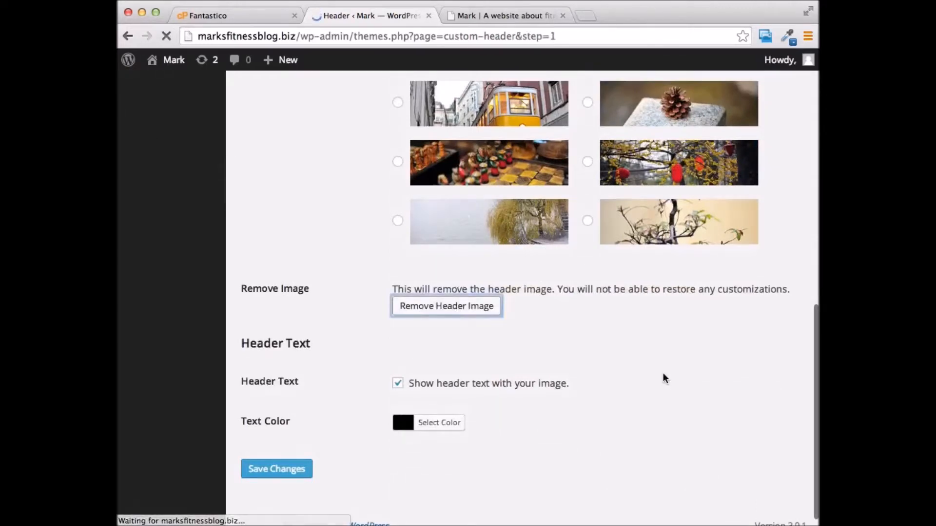
Go to Settings > General, showing the Mark title and fitness tagline
scroll(632, 210, "down", 1)
scroll(632, 209, "up", 1)
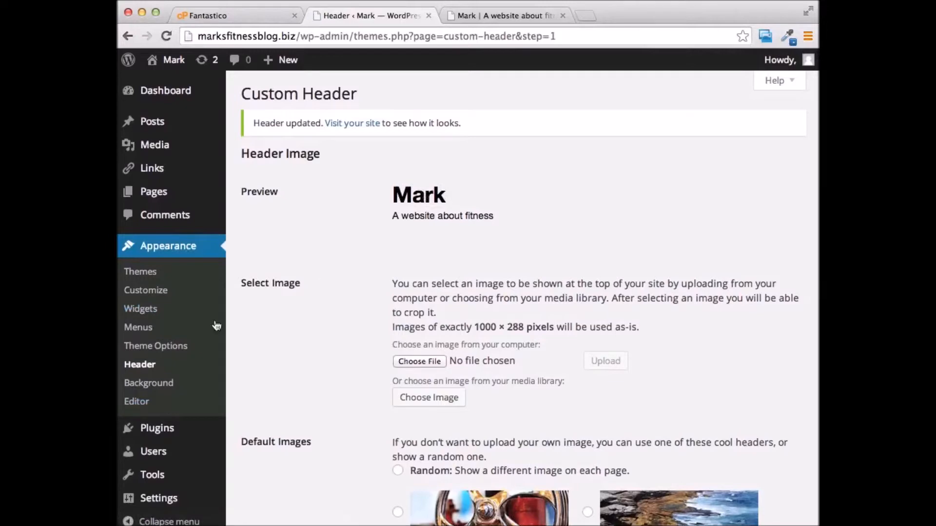
scroll(191, 315, "down", 1)
scroll(192, 313, "down", 4)
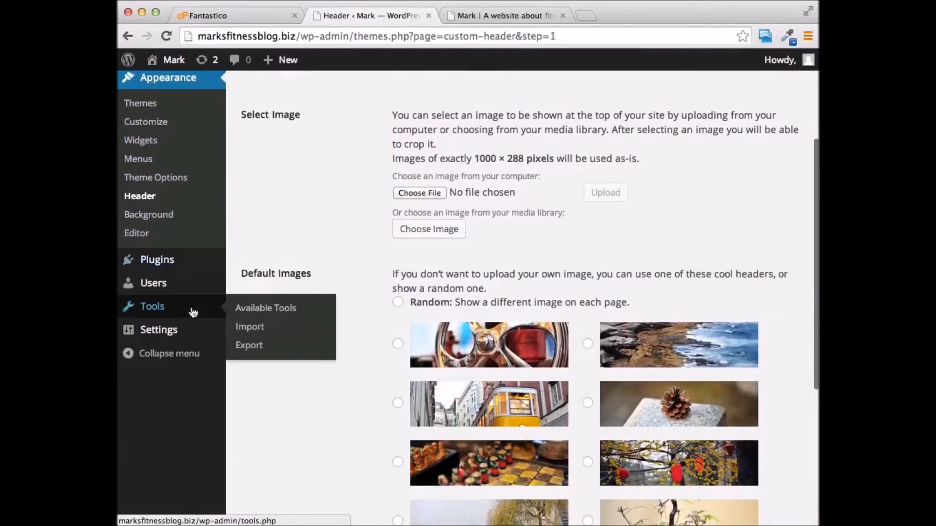
mouse_move(163, 333)
left_click(275, 332)
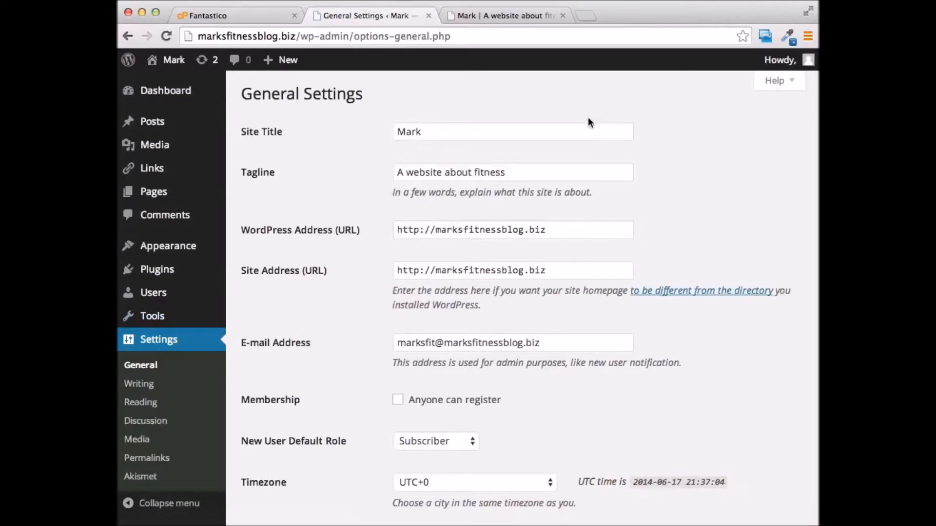
Change the site title from Mark to 'Marks Fitness Blog' and save the settings
double_click(428, 136)
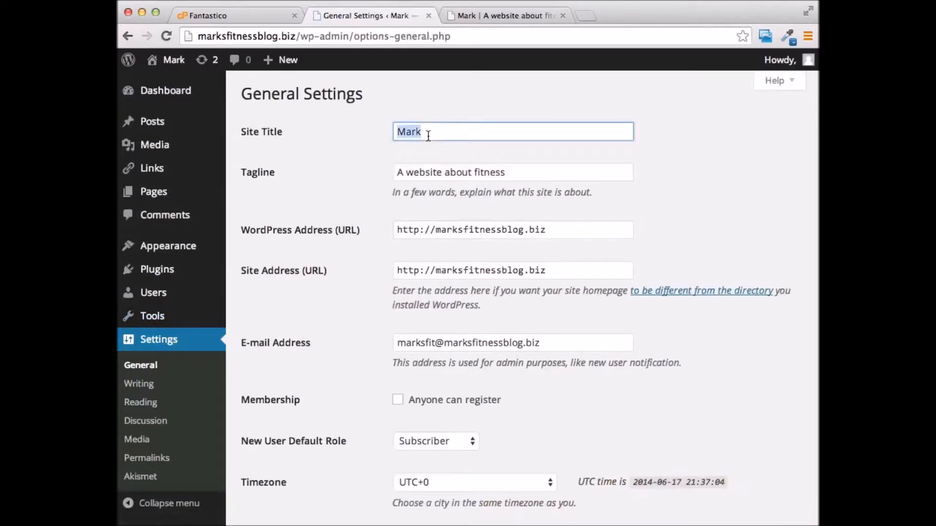
type("Ma")
scroll(608, 185, "down", 3)
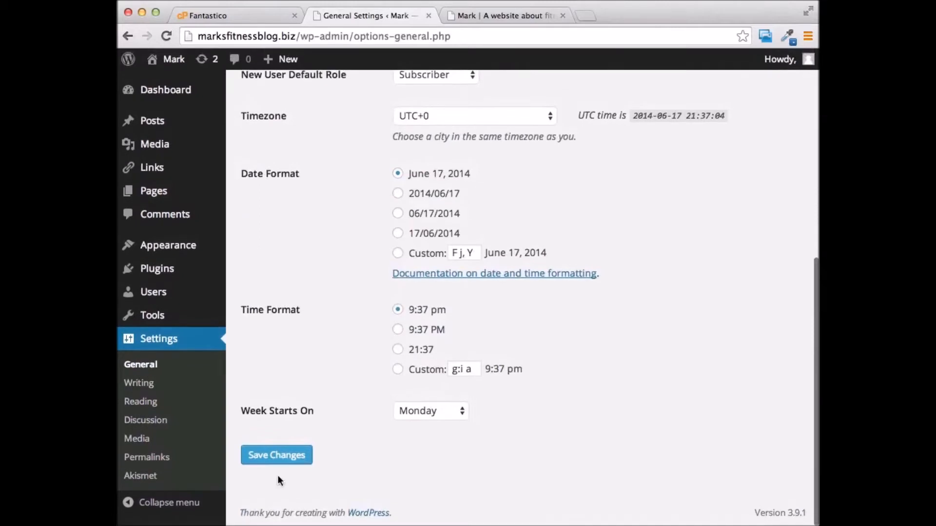
left_click(255, 457)
Open Appearance > Widgets, preview the live front page, then return to Widgets
mouse_move(280, 48)
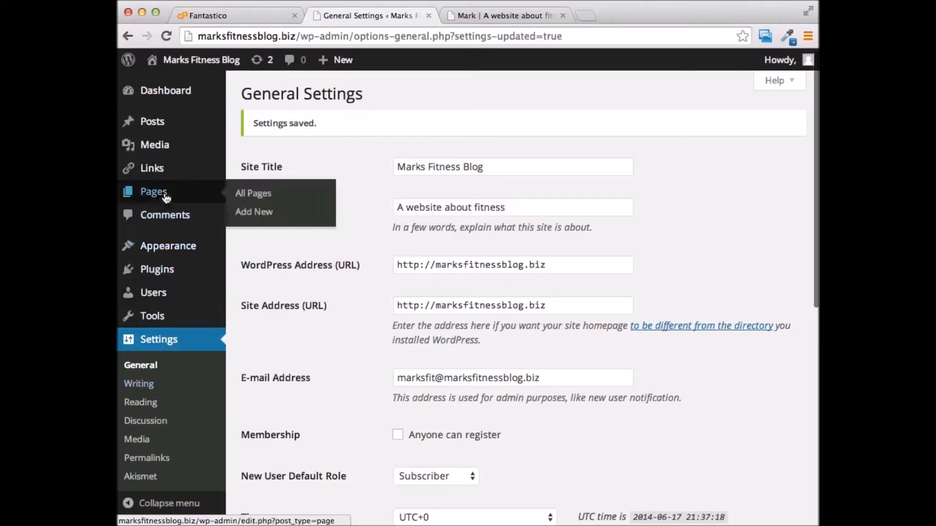
mouse_move(168, 247)
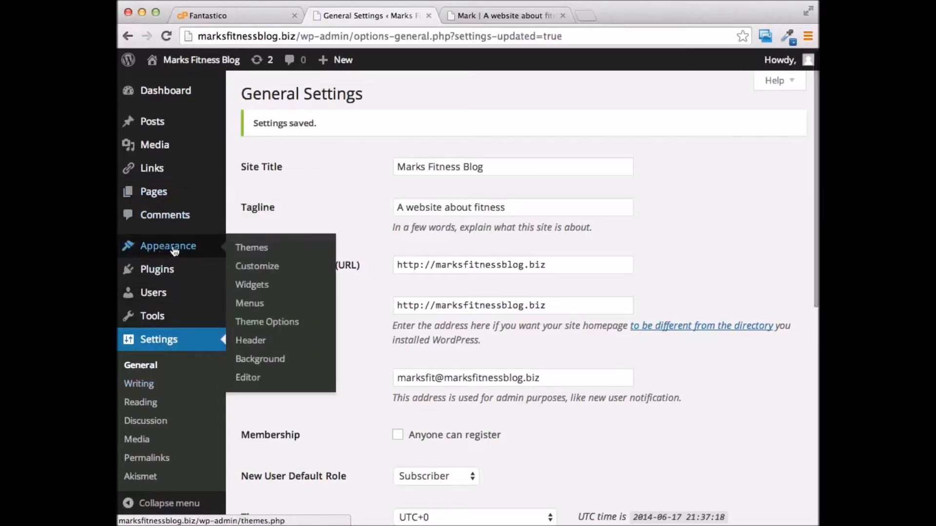
left_click(266, 290)
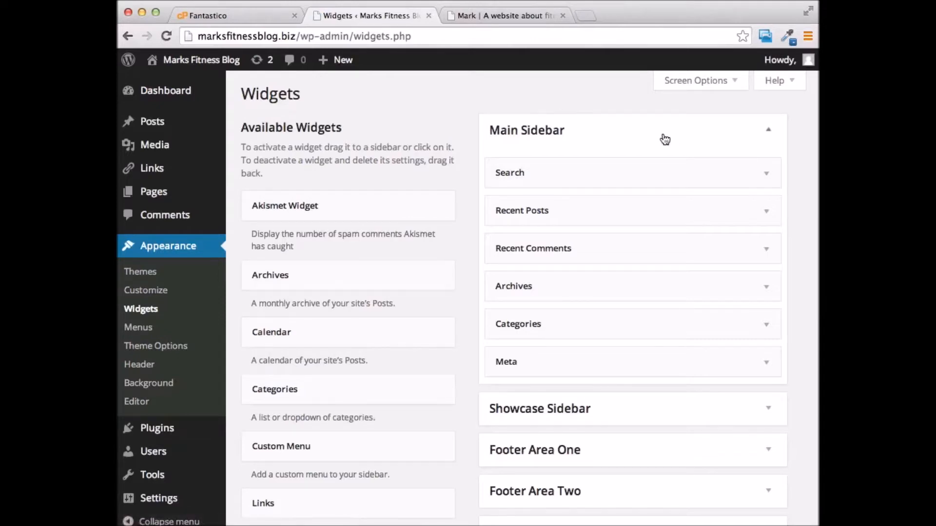
left_click(504, 16)
scroll(691, 239, "down", 6)
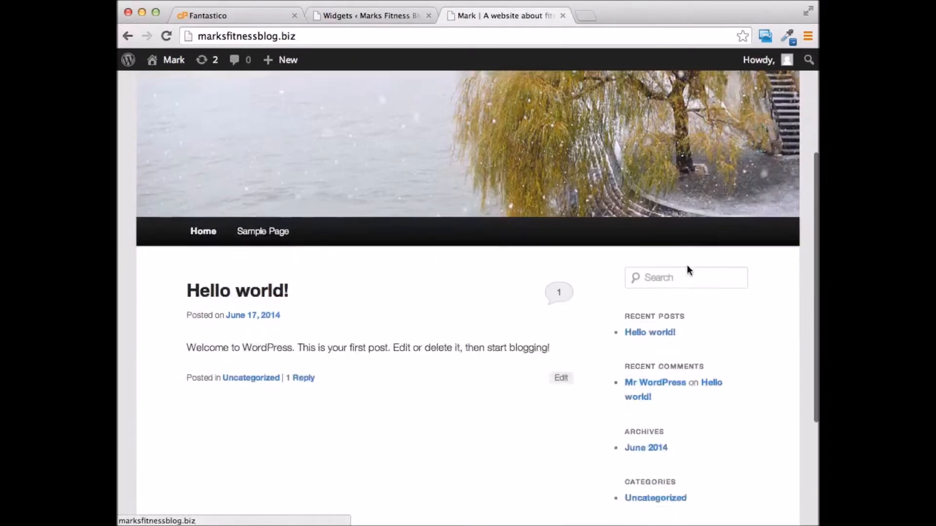
scroll(677, 316, "down", 3)
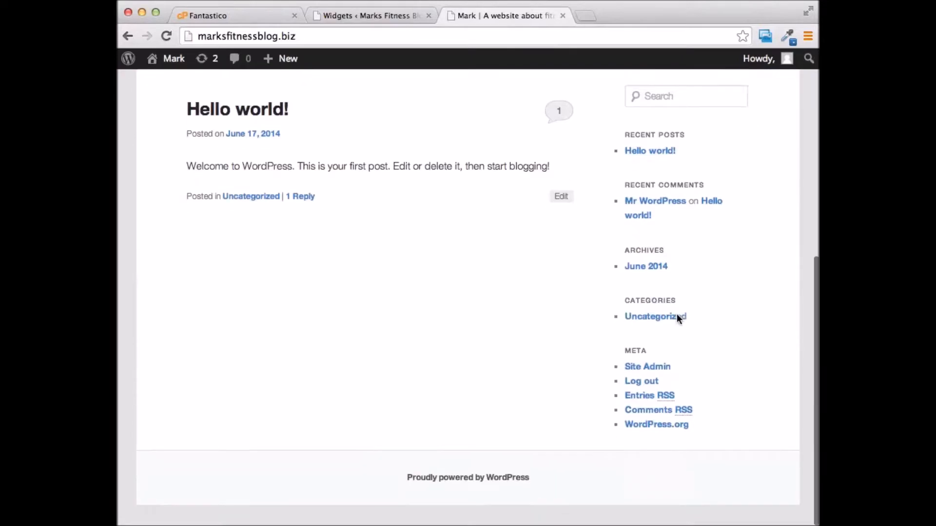
scroll(676, 318, "up", 8)
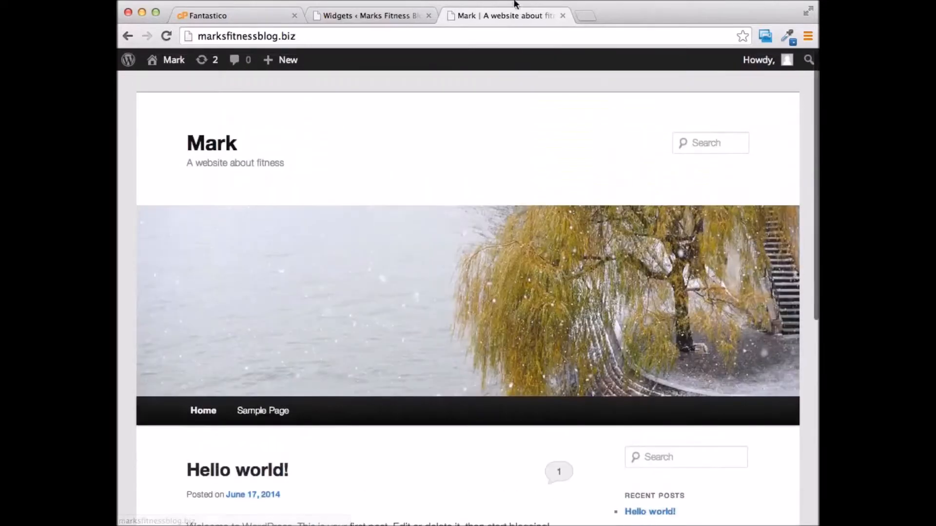
left_click(382, 16)
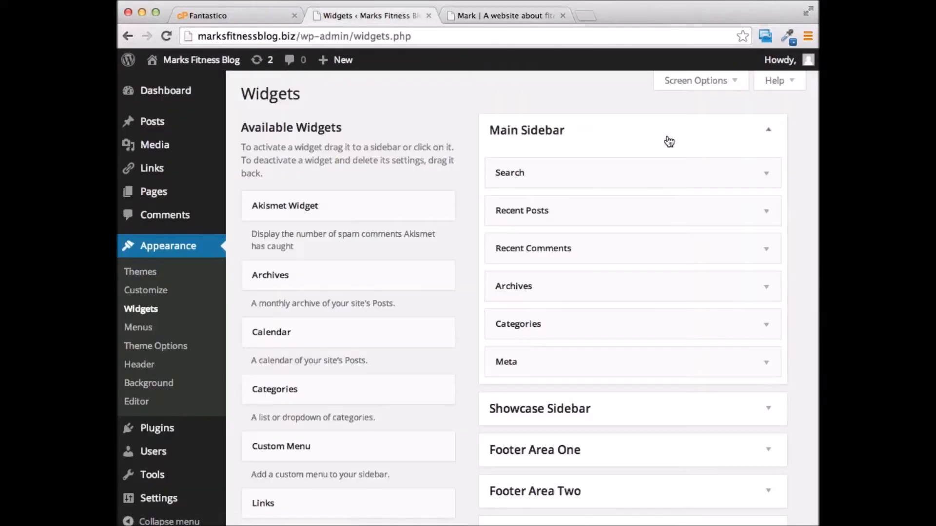
Remove the Search, Recent Comments, Archives, Categories and Meta widgets from the Main Sidebar
left_click_drag(665, 170, 424, 178)
left_click_drag(687, 175, 404, 182)
left_click_drag(658, 174, 409, 189)
scroll(478, 339, "down", 10)
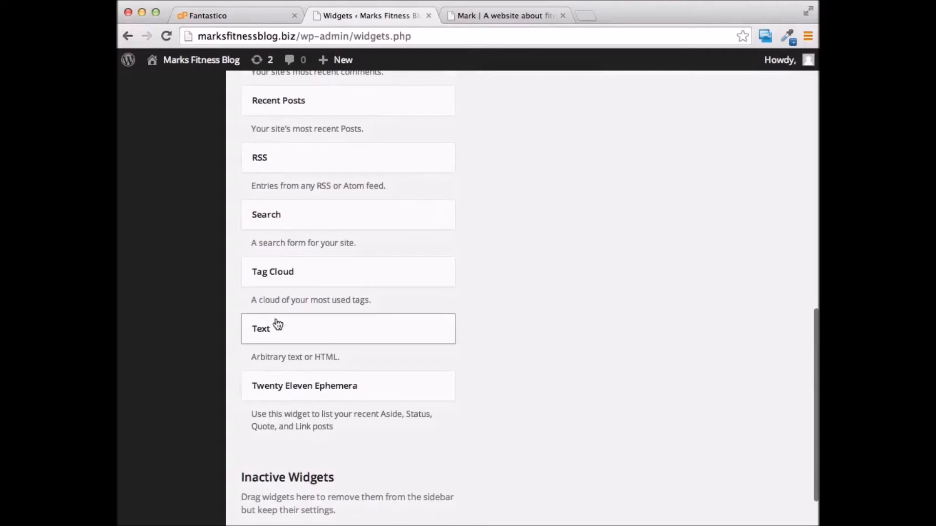
Add a Main Sidebar Text widget reading 'Add Ads Here for Products' and save it
left_click(351, 327)
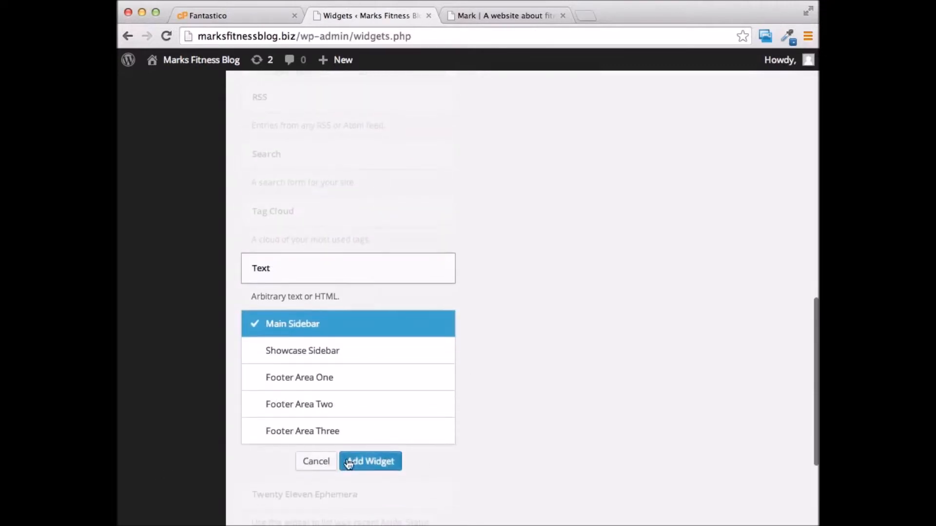
left_click(371, 463)
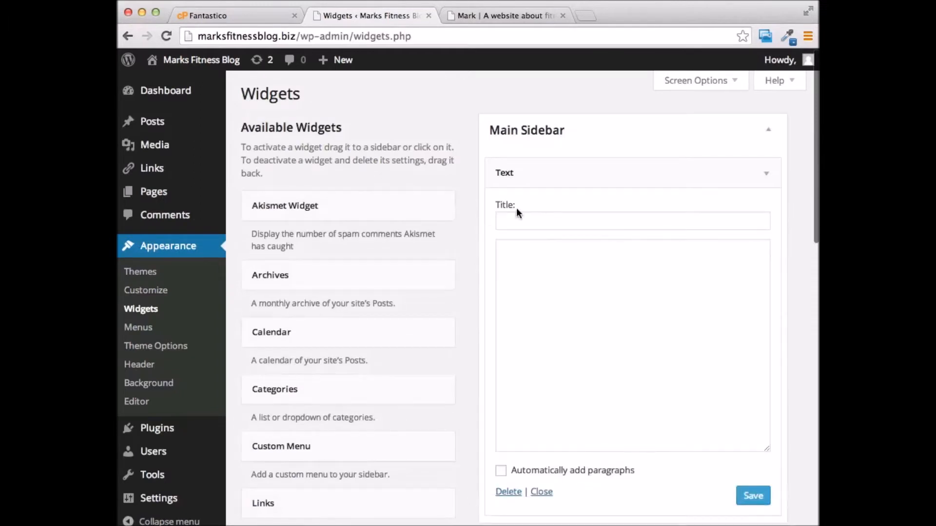
left_click(617, 290)
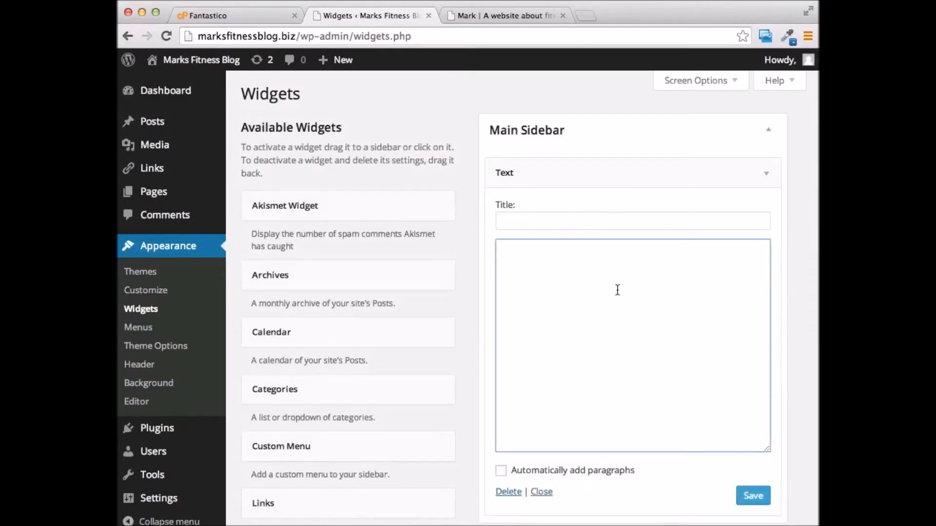
type("Add Ads Here fopr Products")
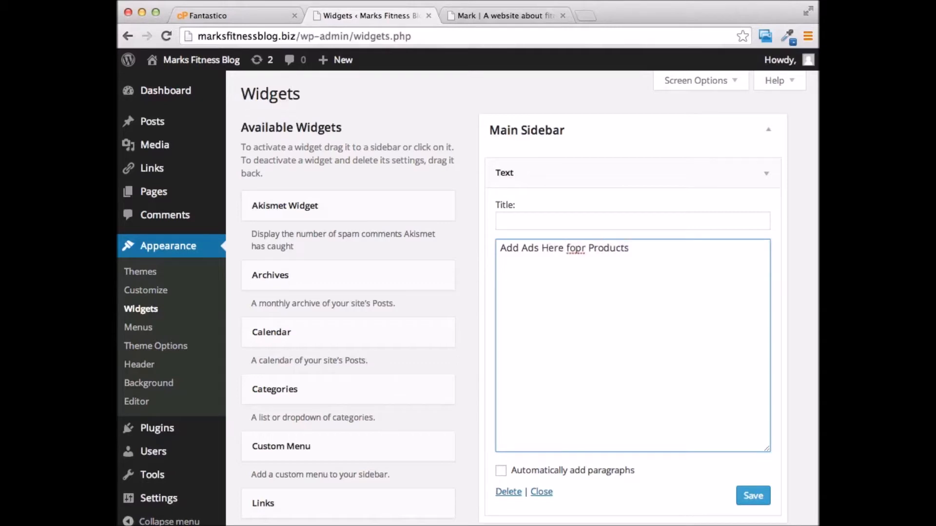
left_click(580, 248)
key("BackSpace")
left_click(754, 496)
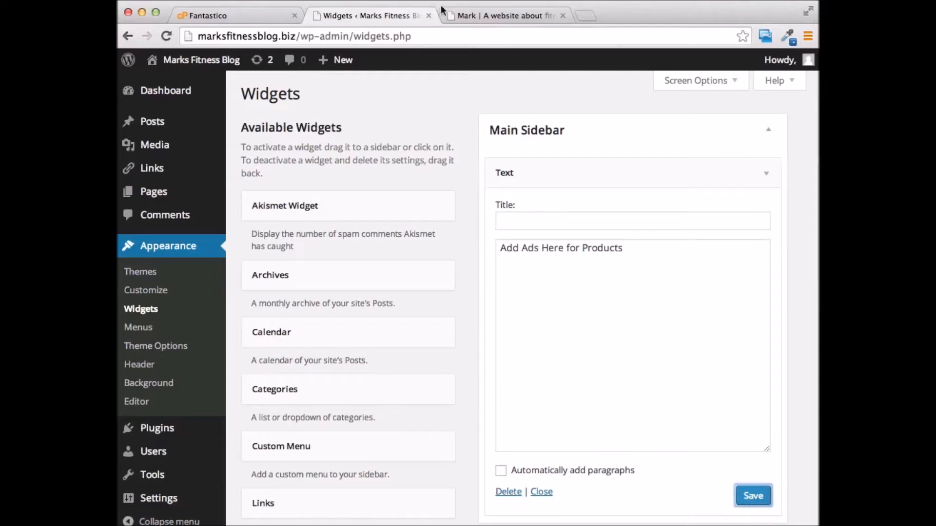
left_click(496, 15)
Reload the blog front page to confirm the new title and sidebar text
left_click(172, 37)
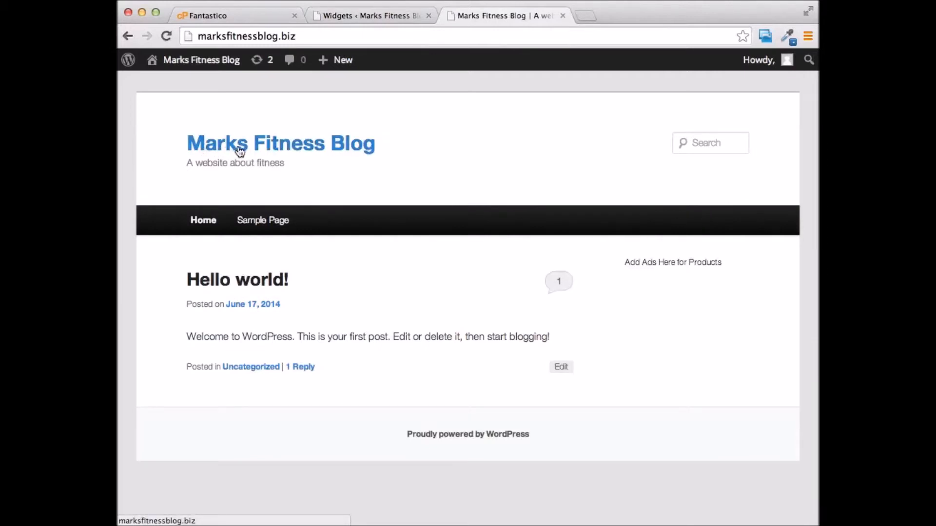
left_click(351, 146)
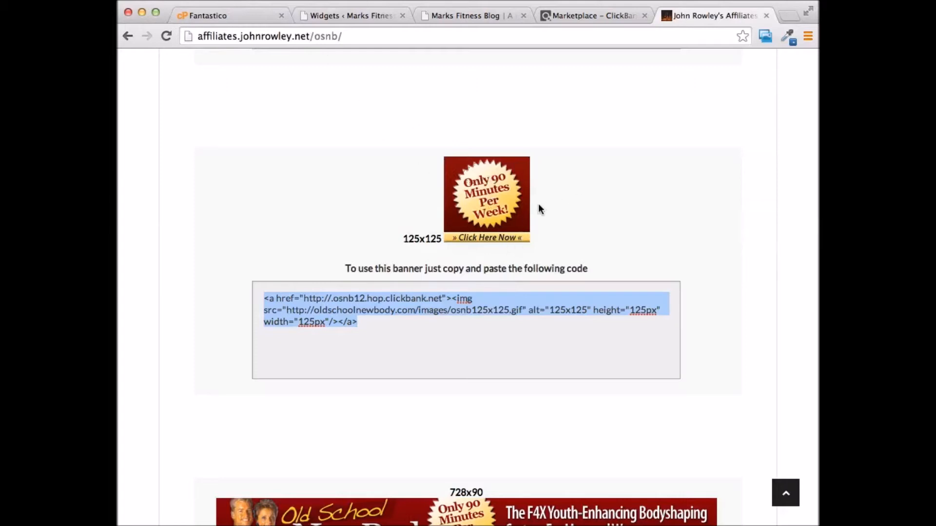
Find the 125x125 banner code on the ClickBank page and return to the Widgets page
scroll(597, 330, "up", 6)
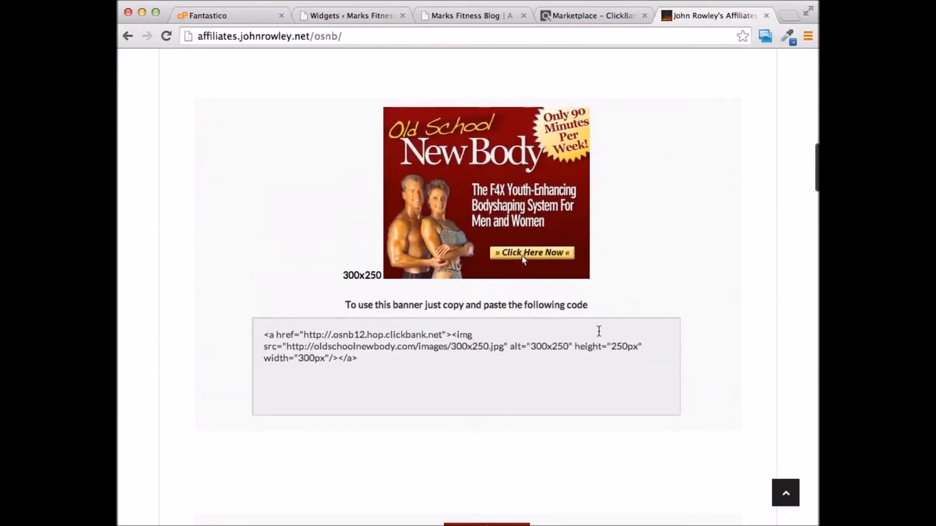
scroll(598, 332, "down", 6)
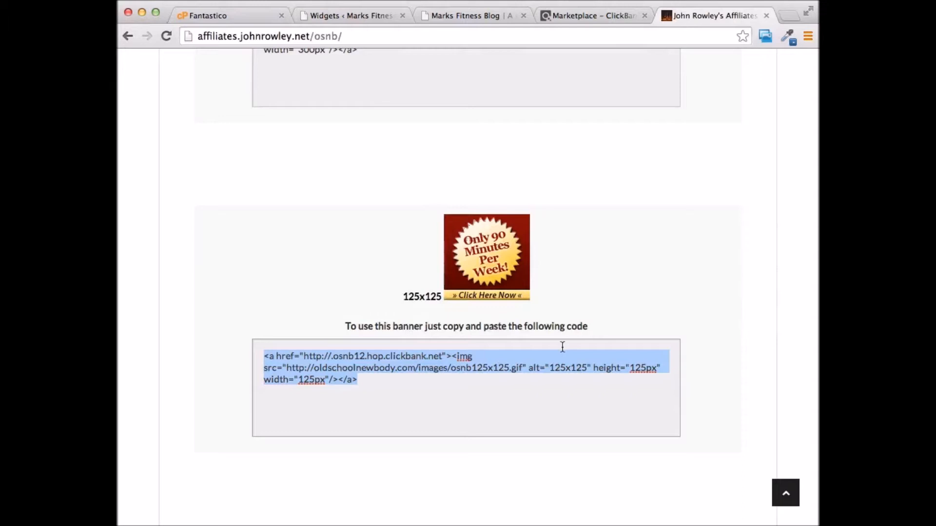
left_click(356, 15)
Replace the Text widget's placeholder with the pasted 125x125 banner HTML and save
left_click(579, 248)
key("super+a")
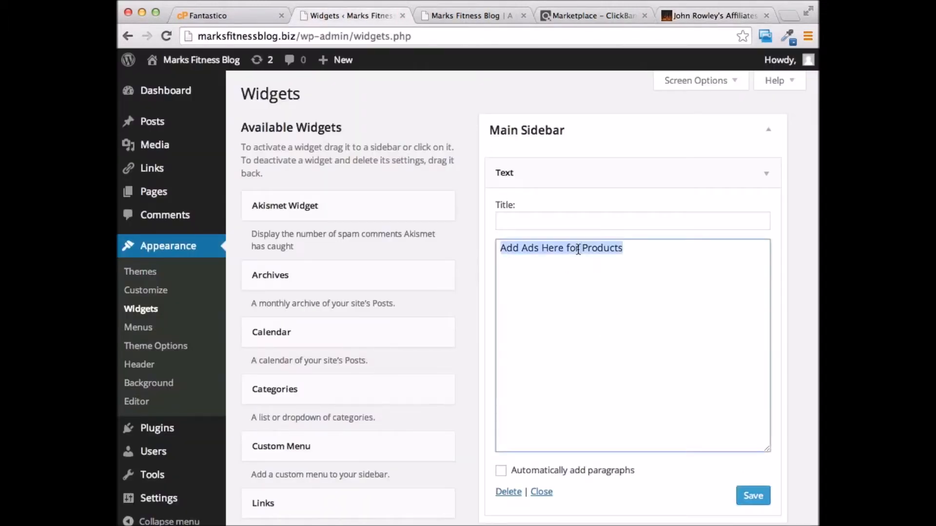
right_click(578, 248)
left_click(420, 303)
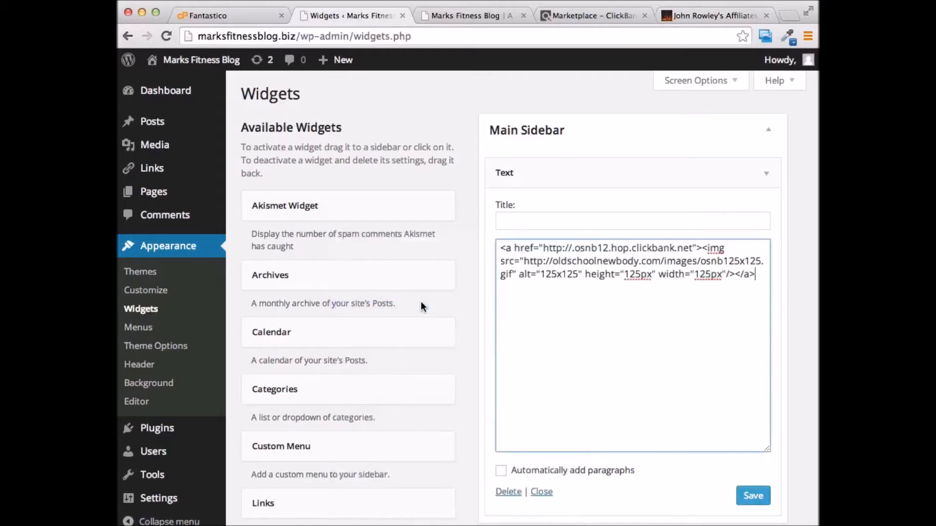
left_click(751, 497)
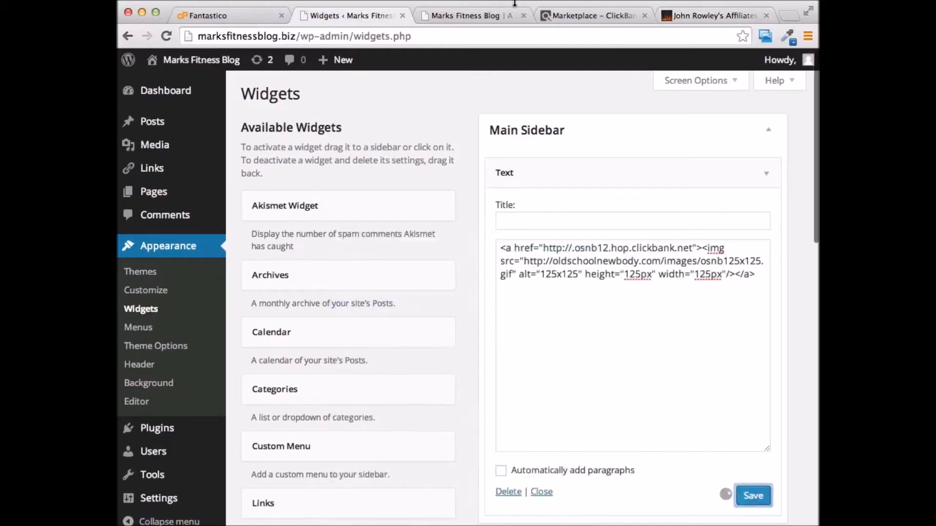
Reload the blog to confirm the banner appears in the sidebar, then return to Widgets
left_click(474, 16)
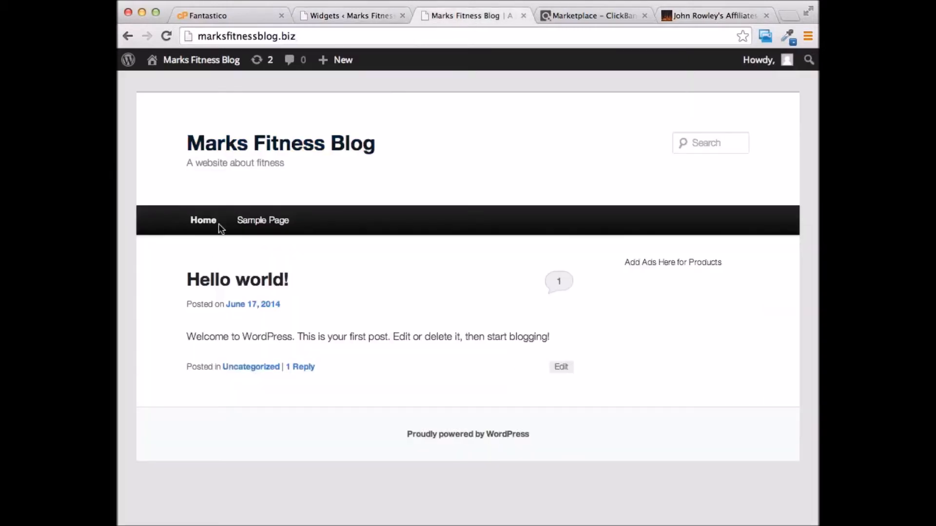
left_click(166, 35)
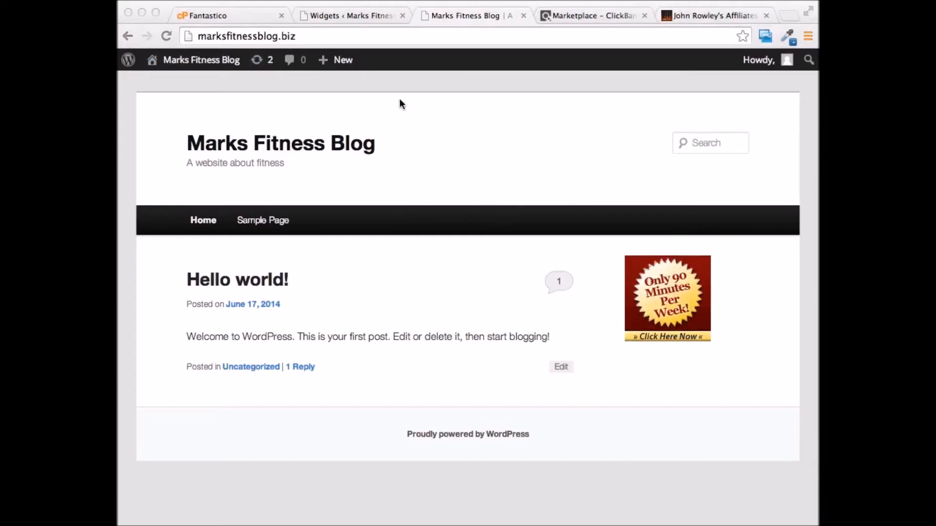
left_click(355, 15)
scroll(312, 219, "down", 1)
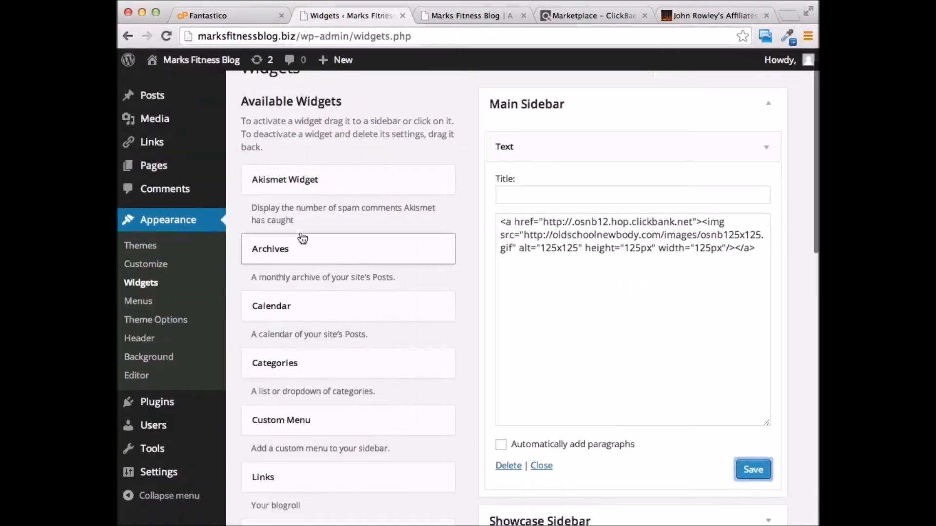
Start a new blank page via Pages > Add New
scroll(307, 194, "down", 8)
scroll(318, 198, "up", 9)
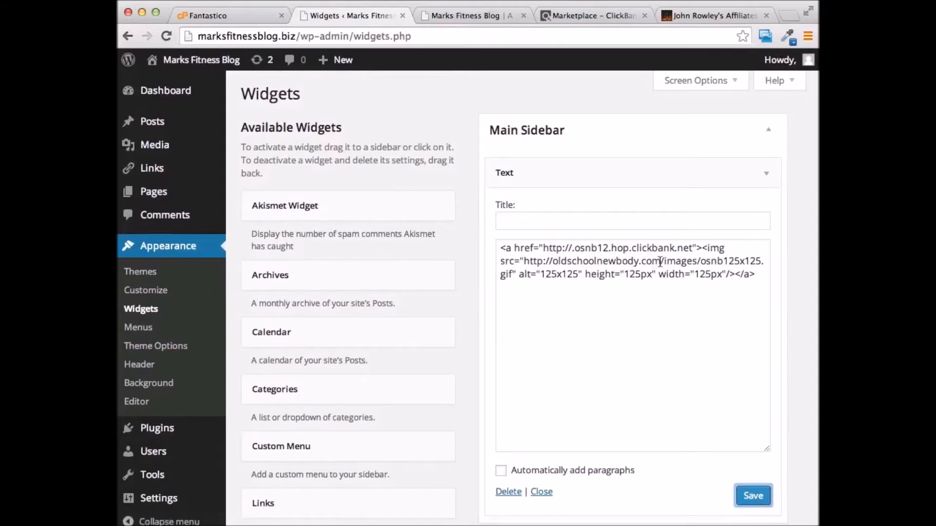
mouse_move(161, 197)
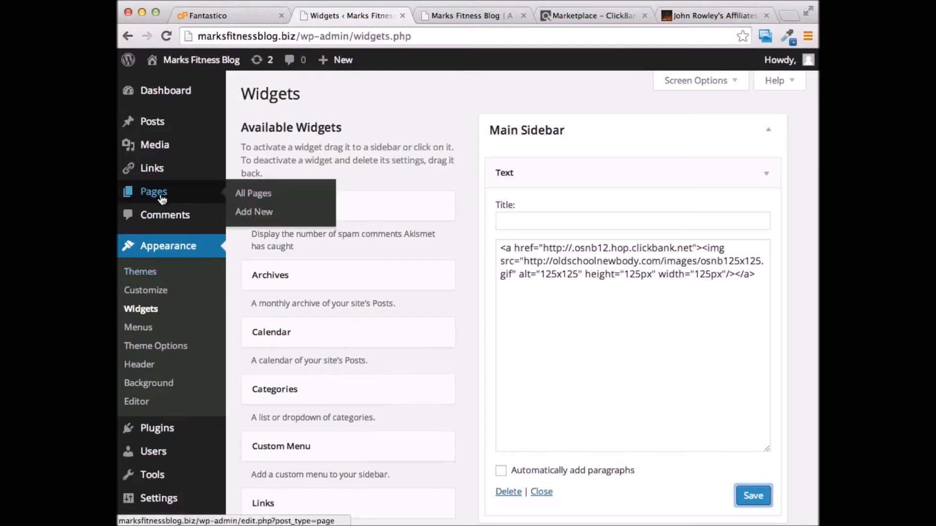
left_click(150, 194)
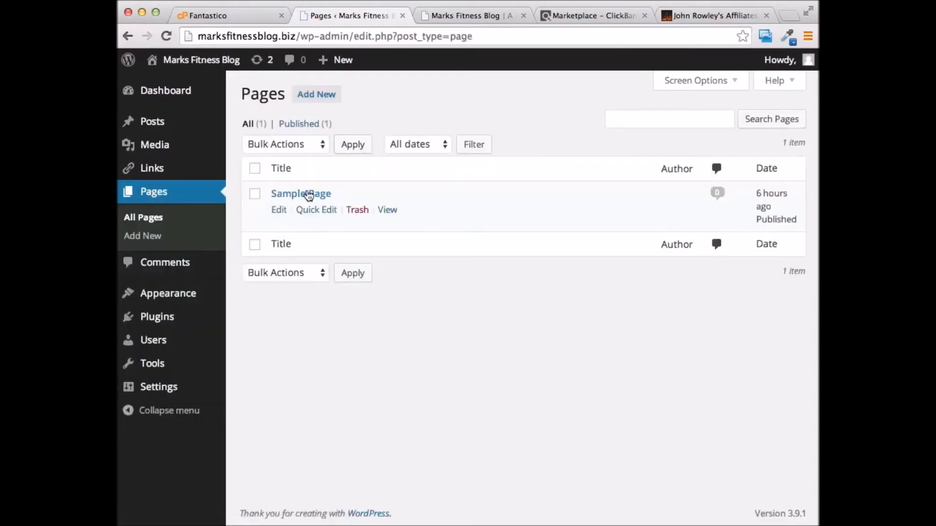
left_click(312, 95)
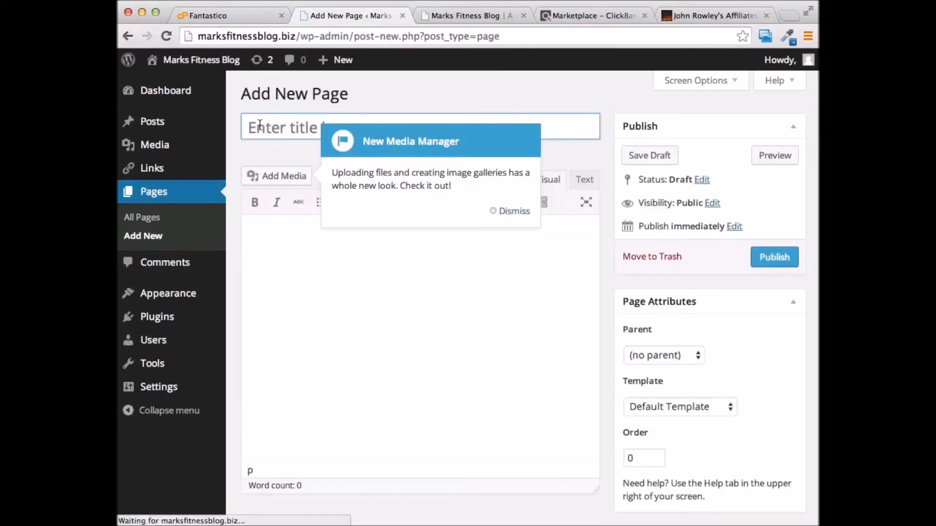
Title the new page 'A New Page3'
left_click(263, 125)
type("A New Page")
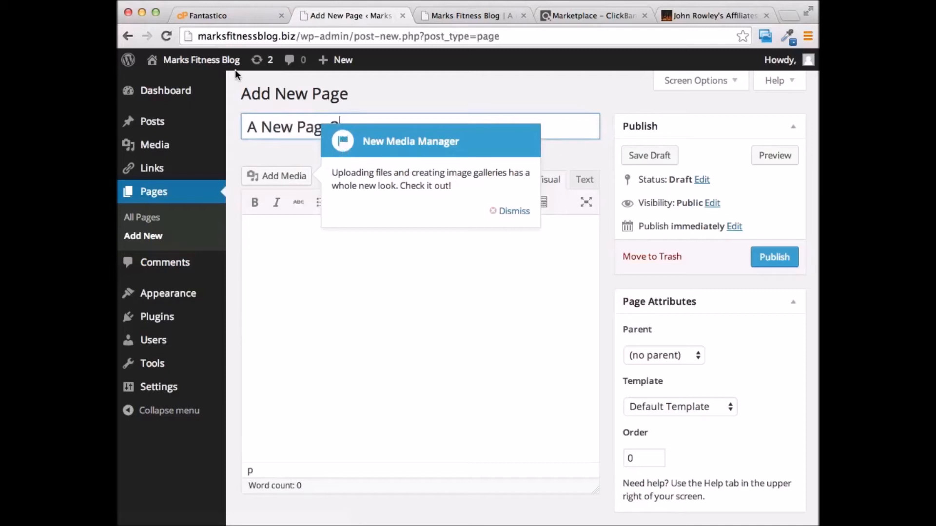
type("3")
Dismiss the Media Manager notice, show the second toolbar row, and type 'Use just like Microsoft'
left_click(512, 210)
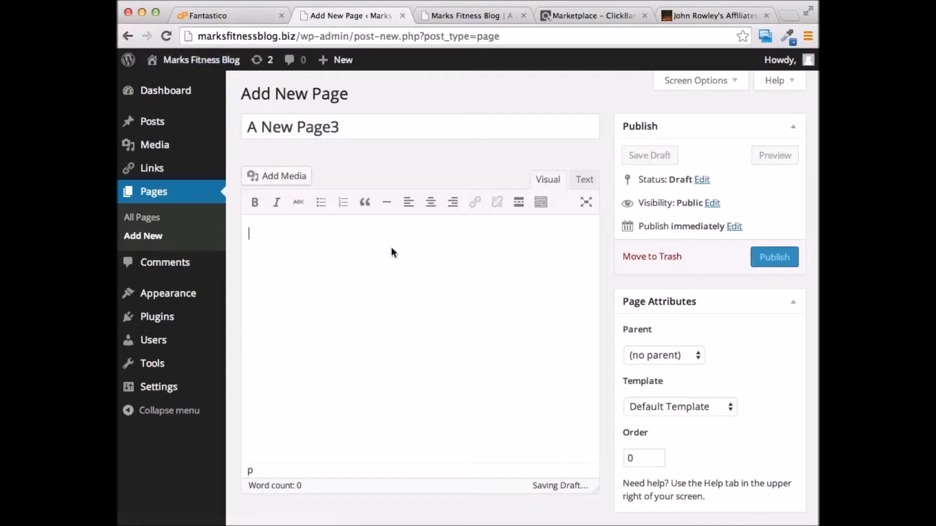
left_click(540, 205)
left_click(540, 205)
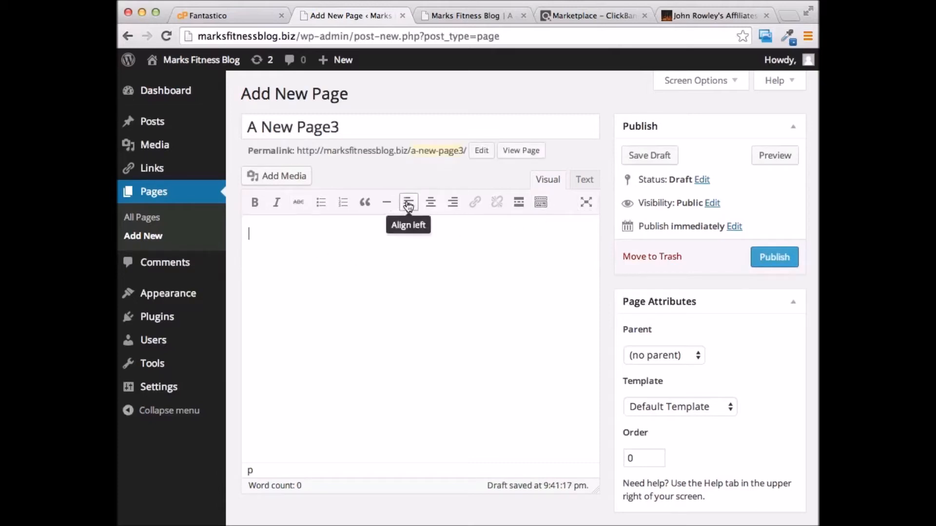
left_click(542, 204)
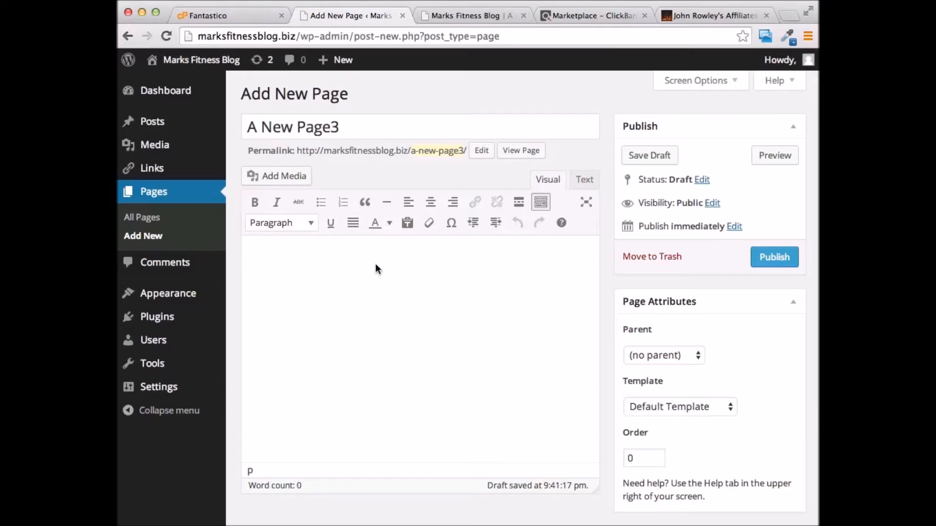
type("Use just like Microsoft")
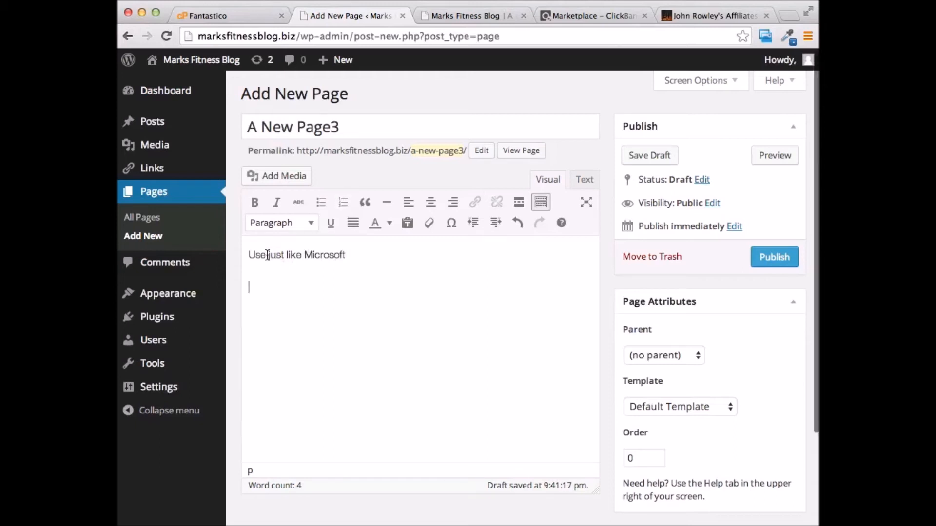
left_click_drag(269, 255, 288, 255)
left_click(258, 207)
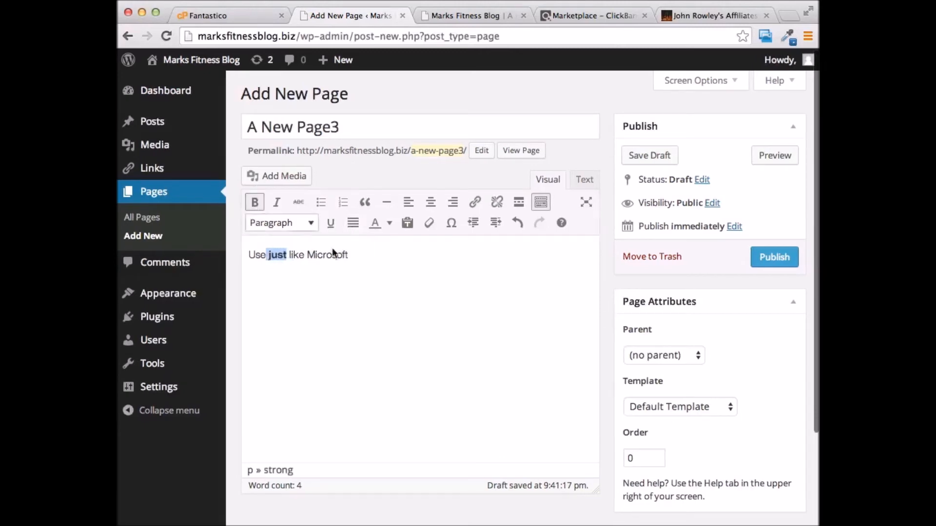
left_click(475, 205)
left_click(425, 264)
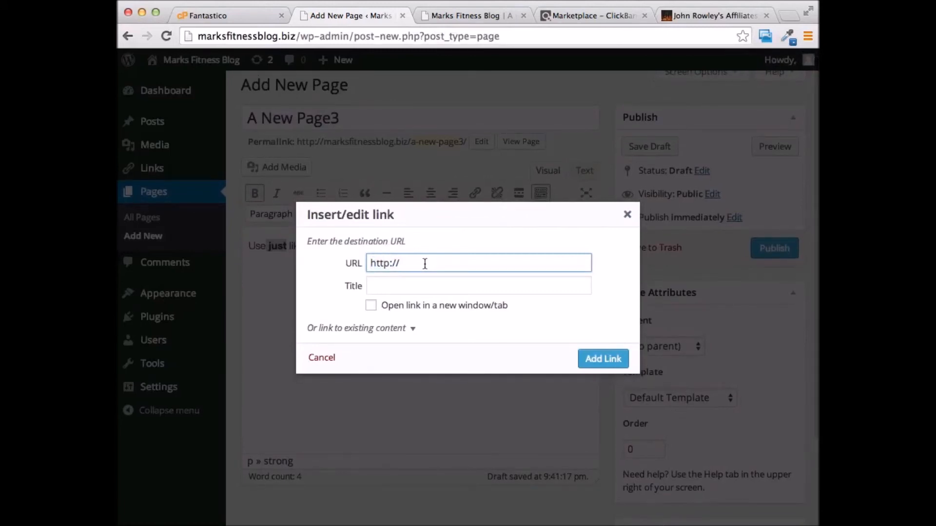
type("google.com")
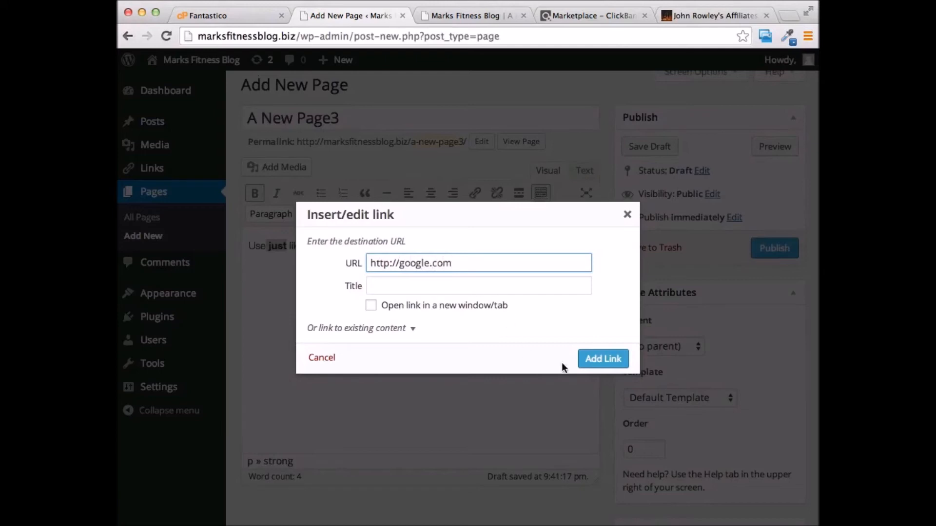
left_click(599, 358)
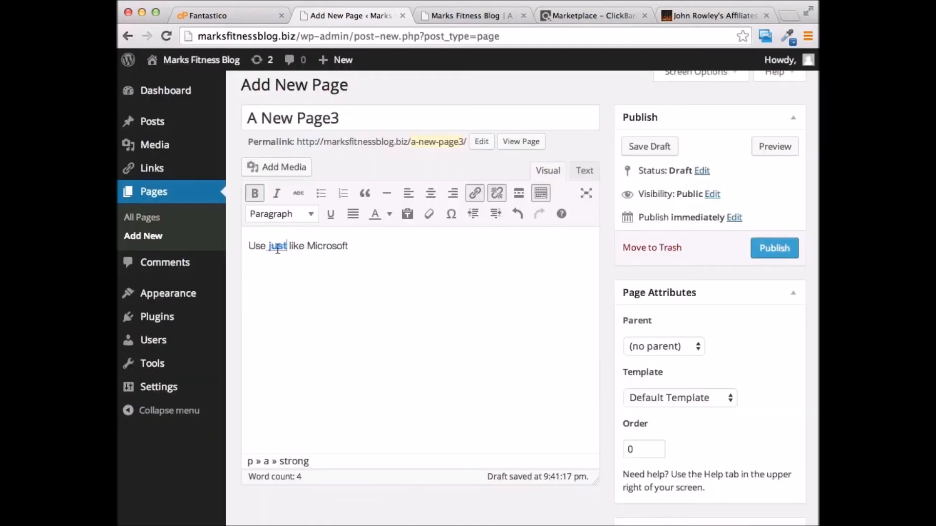
key("Return")
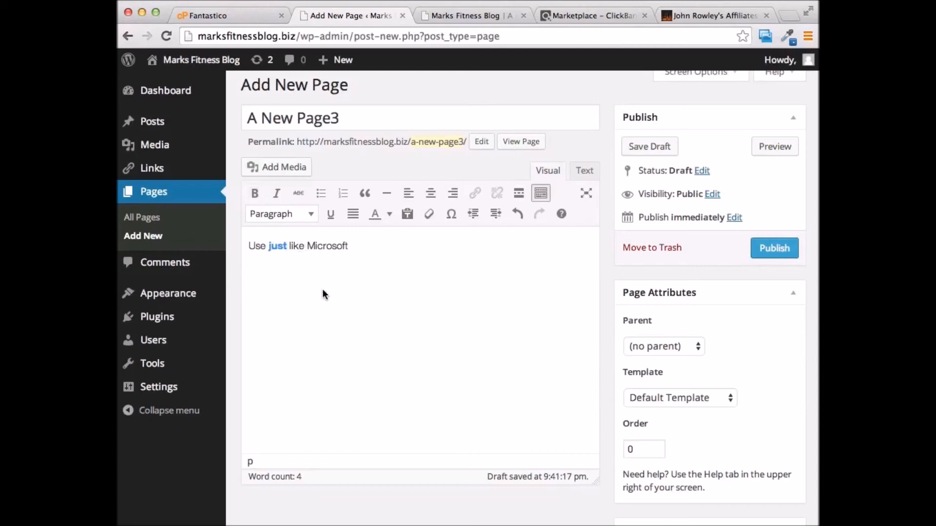
Add the line 'type in what you want here' and publish A New Page3
type("type in what you want here")
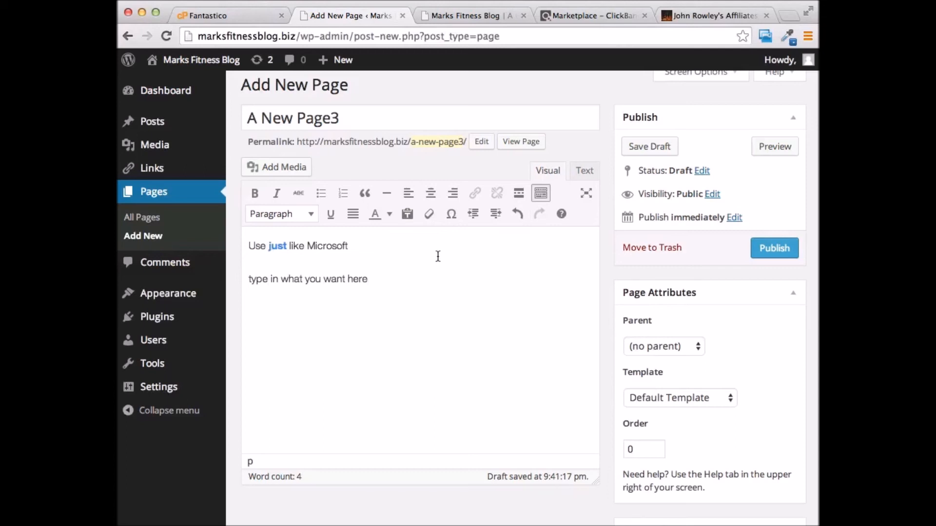
scroll(438, 257, "down", 1)
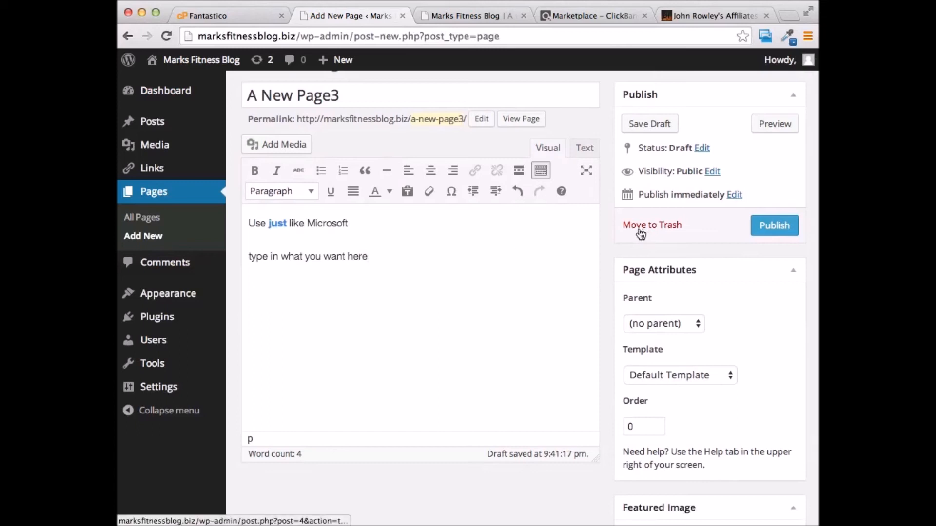
left_click(779, 224)
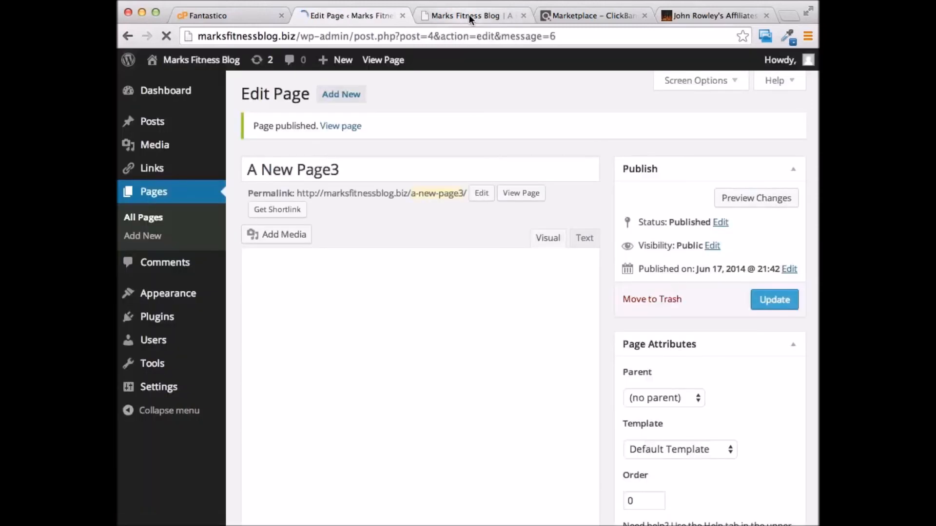
Open the live A New Page3 in a new tab, review it, then return to its editor after the second line
right_click(337, 126)
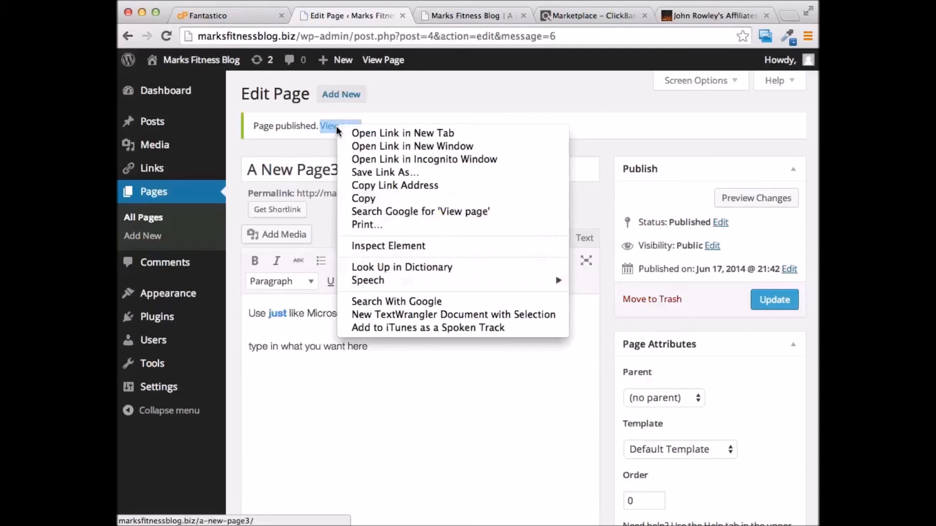
left_click(425, 134)
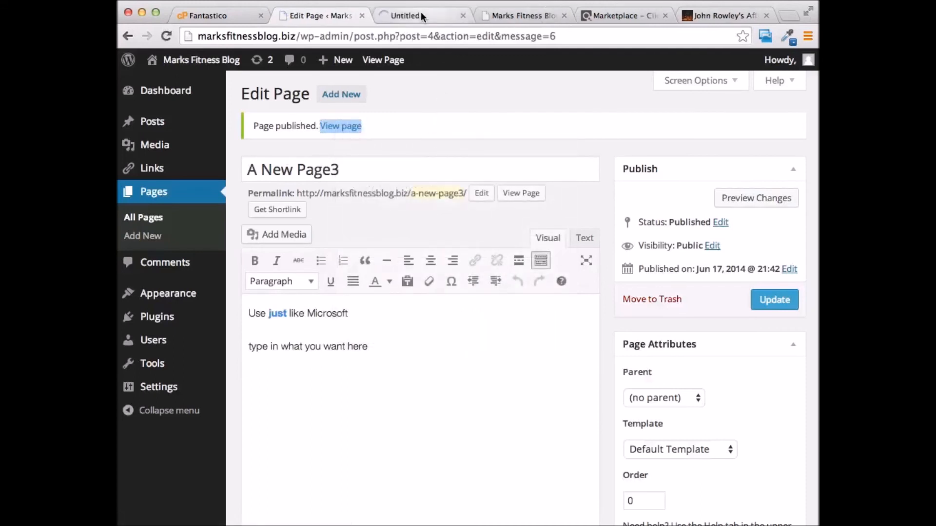
left_click(422, 14)
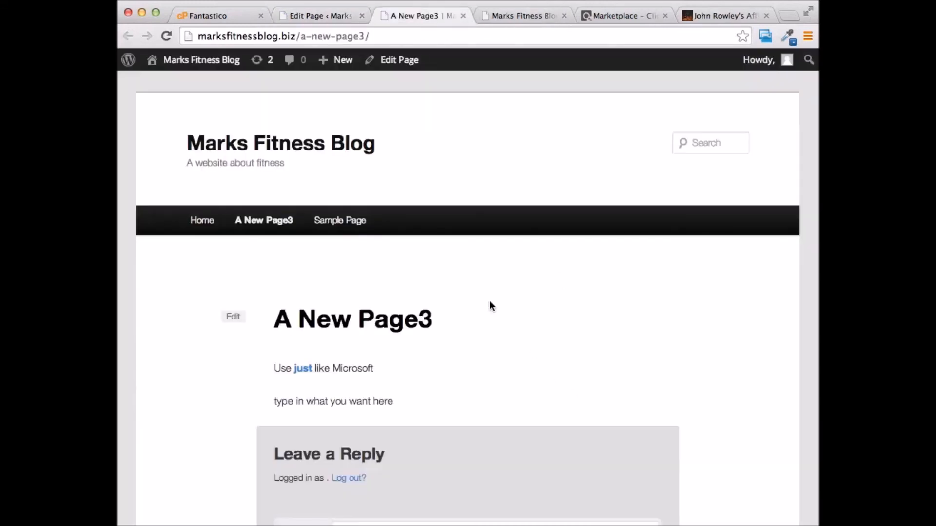
scroll(539, 204, "down", 3)
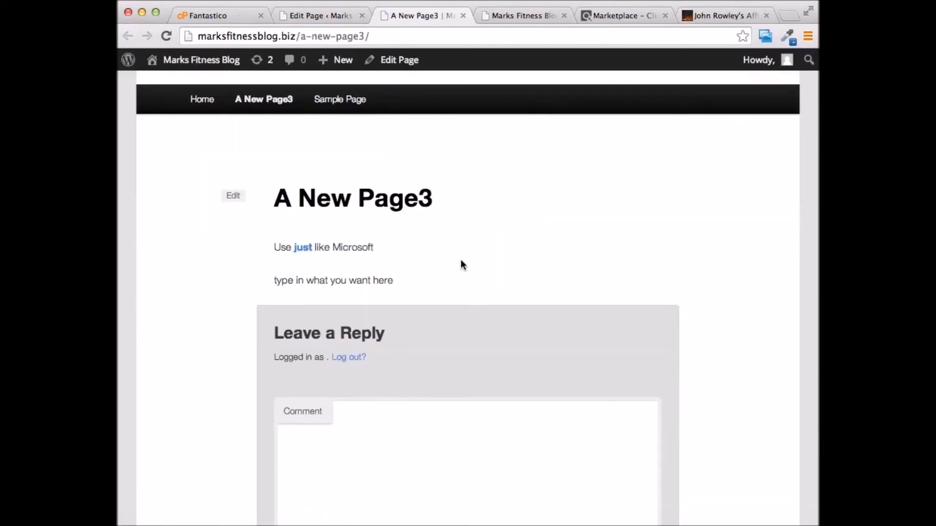
scroll(462, 264, "up", 3)
left_click(319, 15)
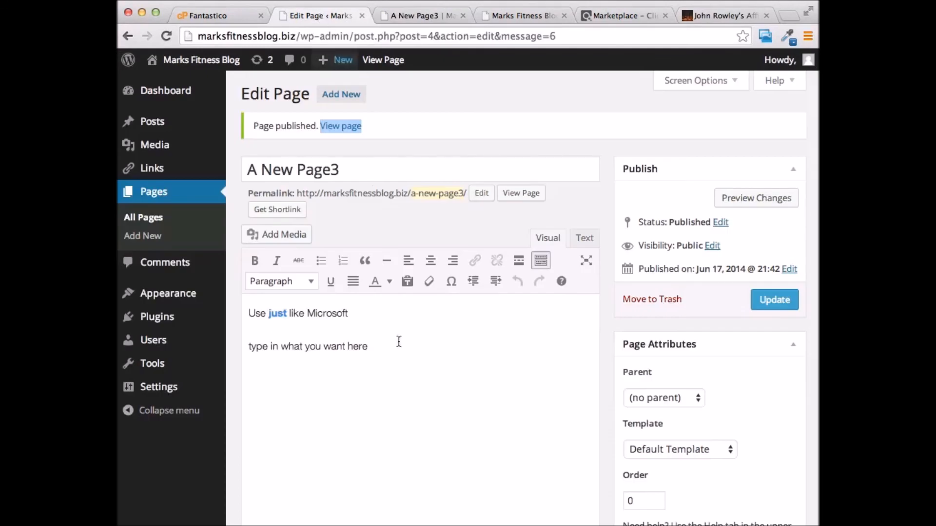
left_click(375, 344)
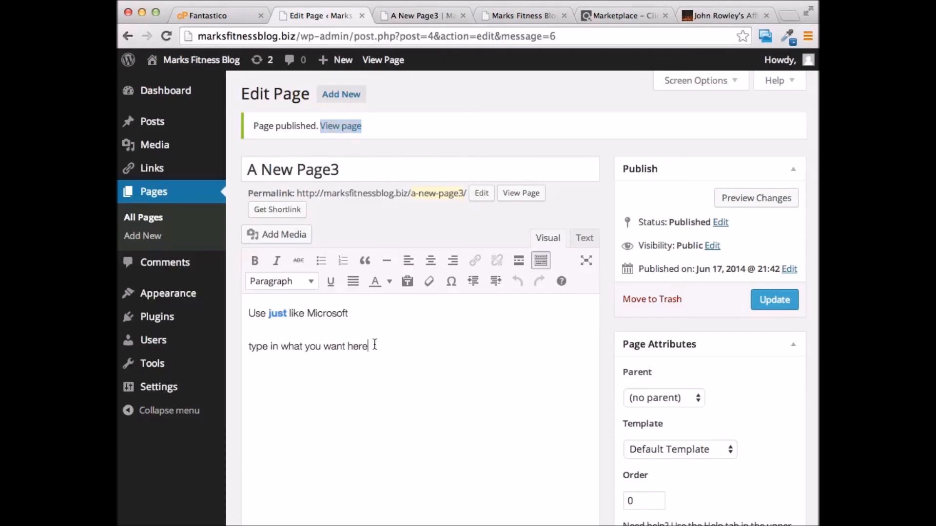